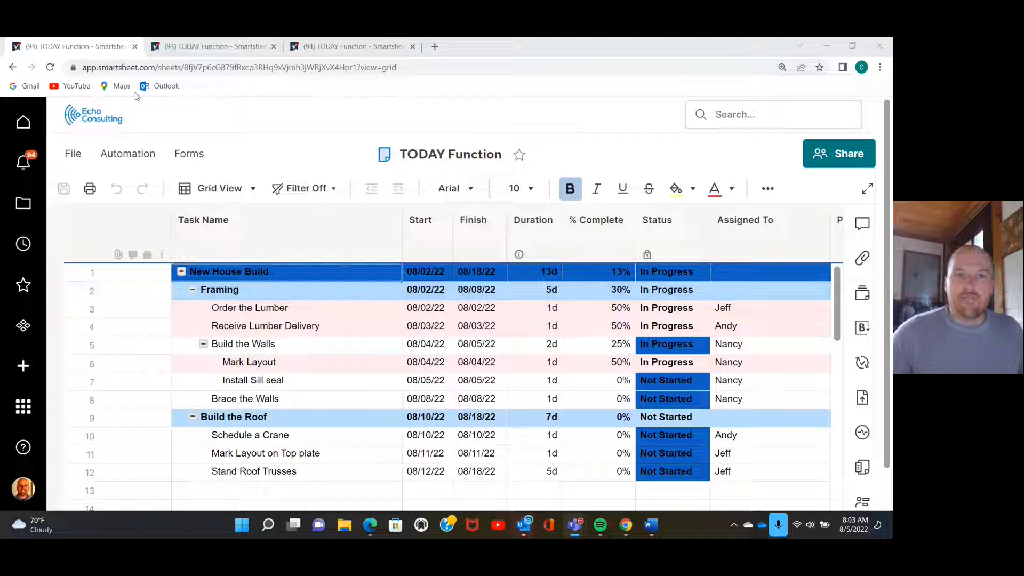
- Open the Metrics Sheet and start a COUNTIFS formula in the Total cell of the Past Due Tasks row
click(220, 48)
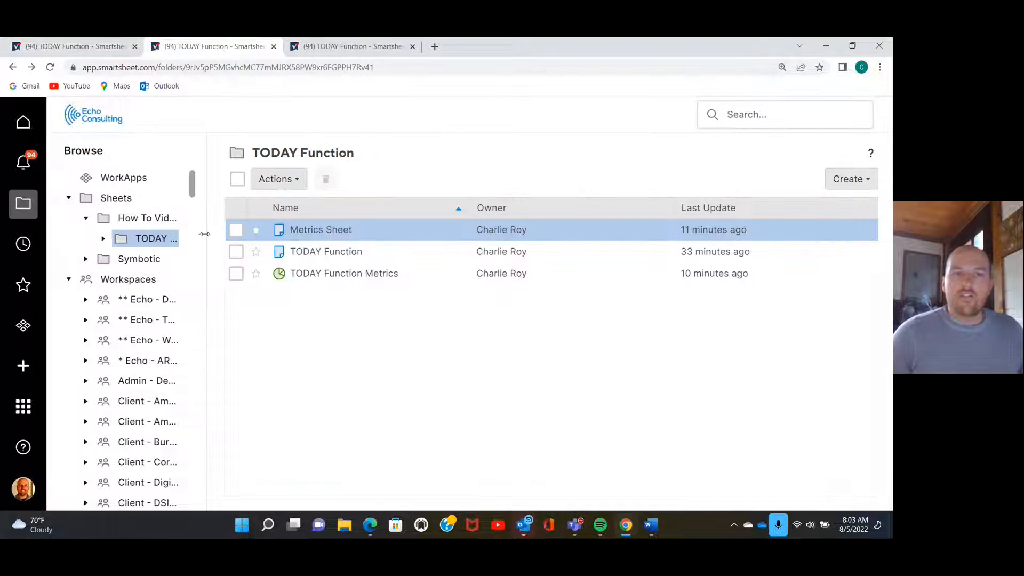
click(315, 229)
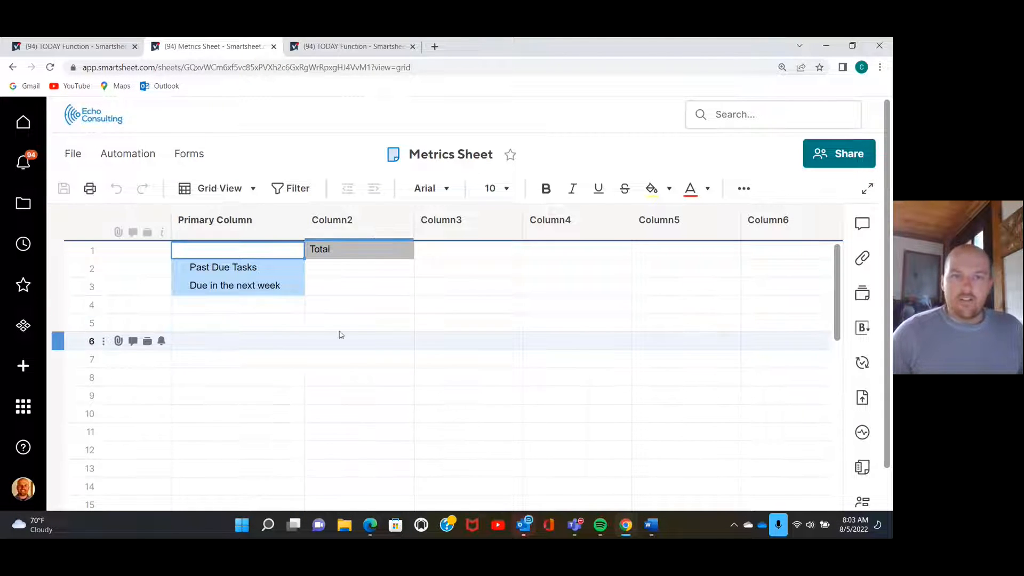
click(360, 271)
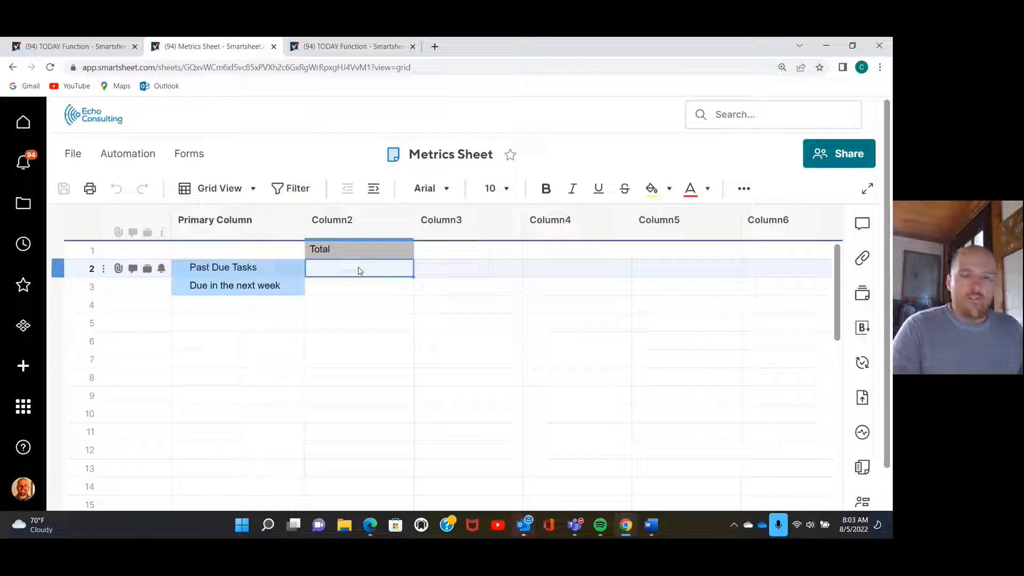
text(=Coun)
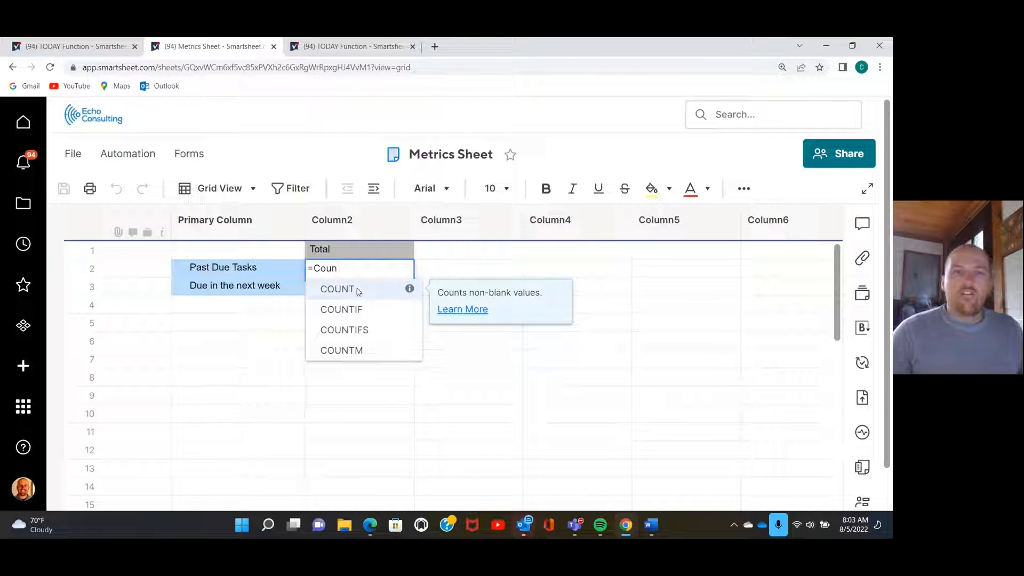
click(354, 330)
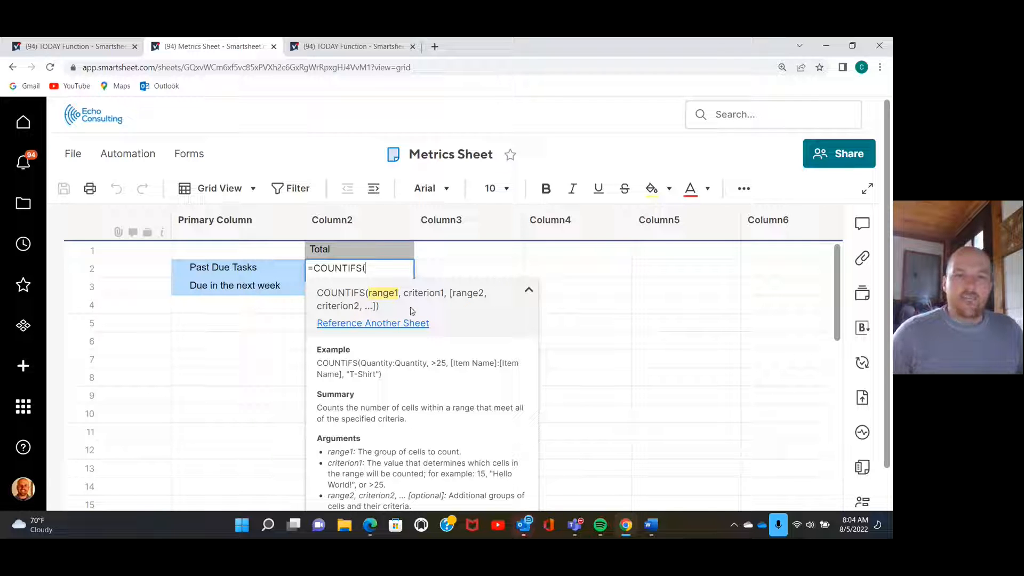
- Find the TODAY Function sheet as the data source and insert a reference to its Finish column as the formula's first range
click(388, 326)
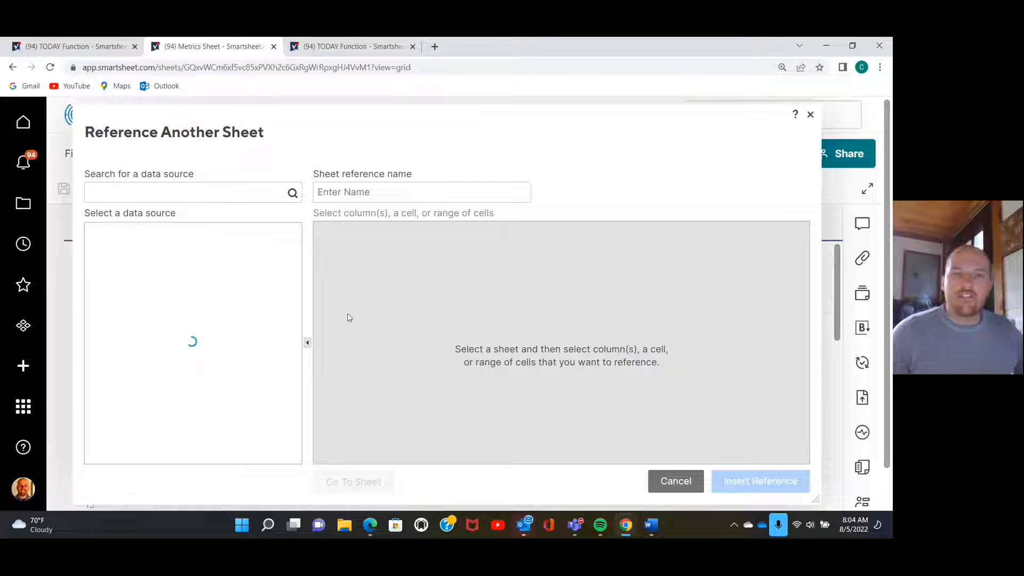
click(171, 194)
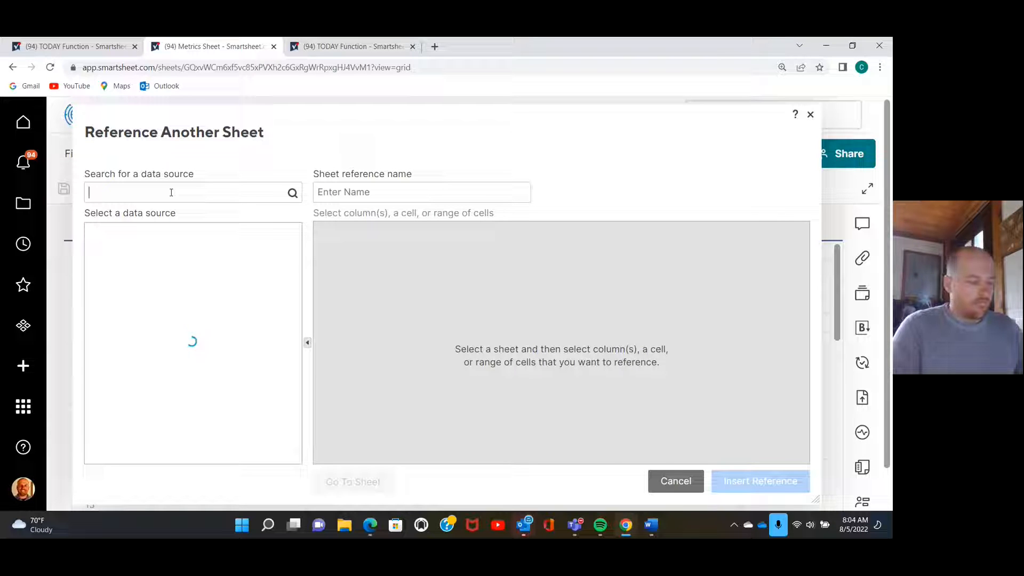
text(Today f)
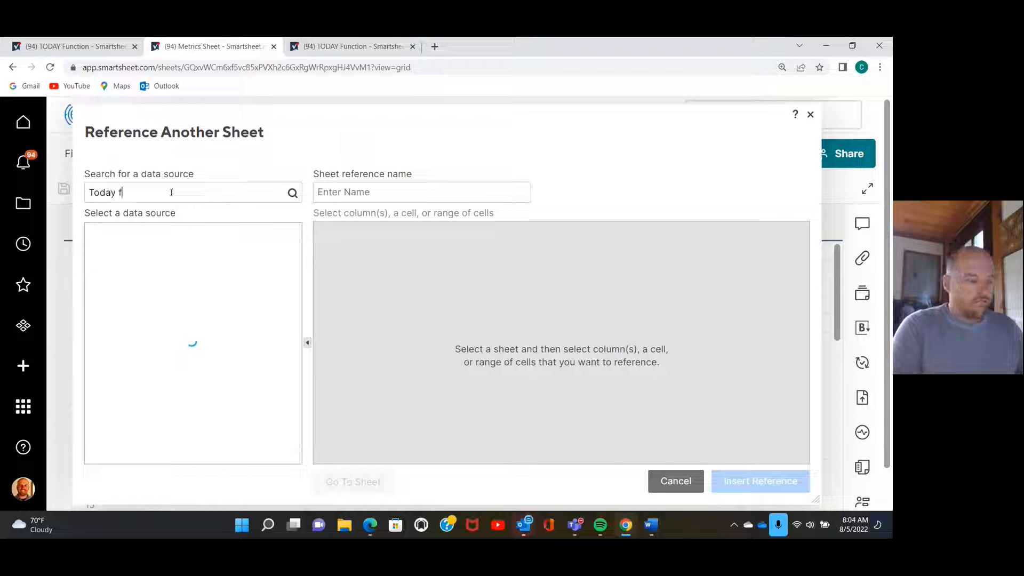
text(unction)
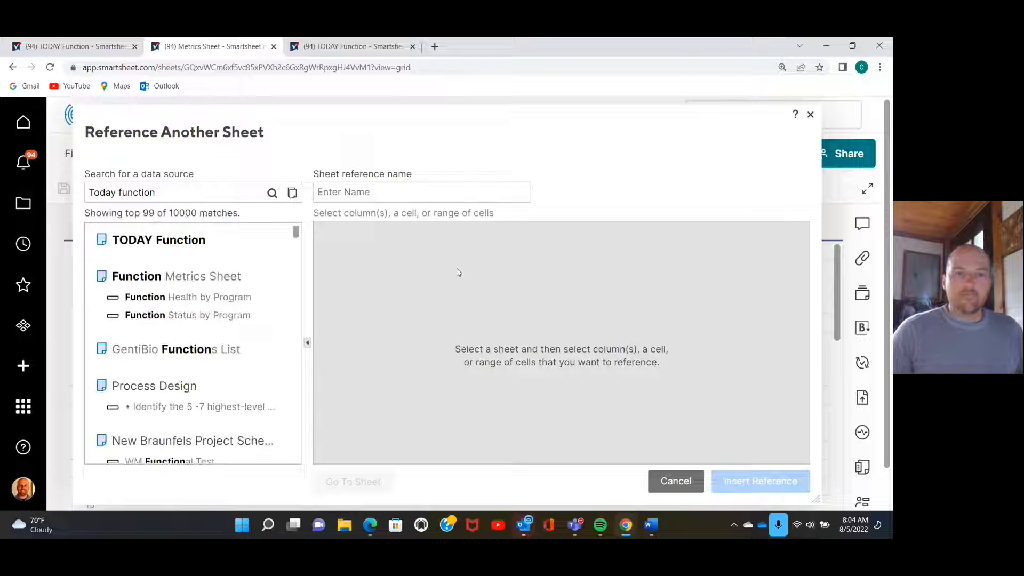
click(145, 241)
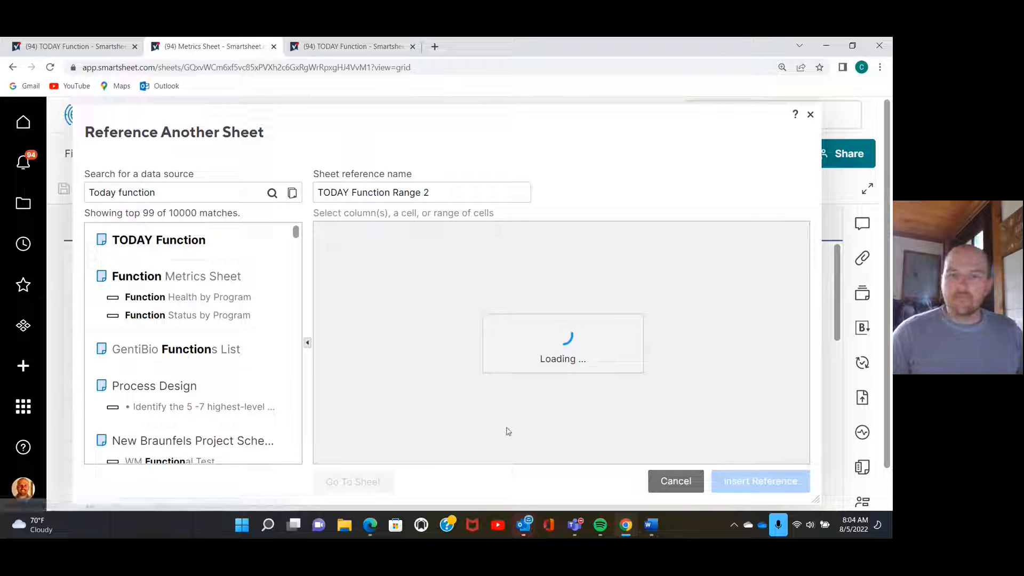
drag(442, 462, 539, 468)
click(586, 253)
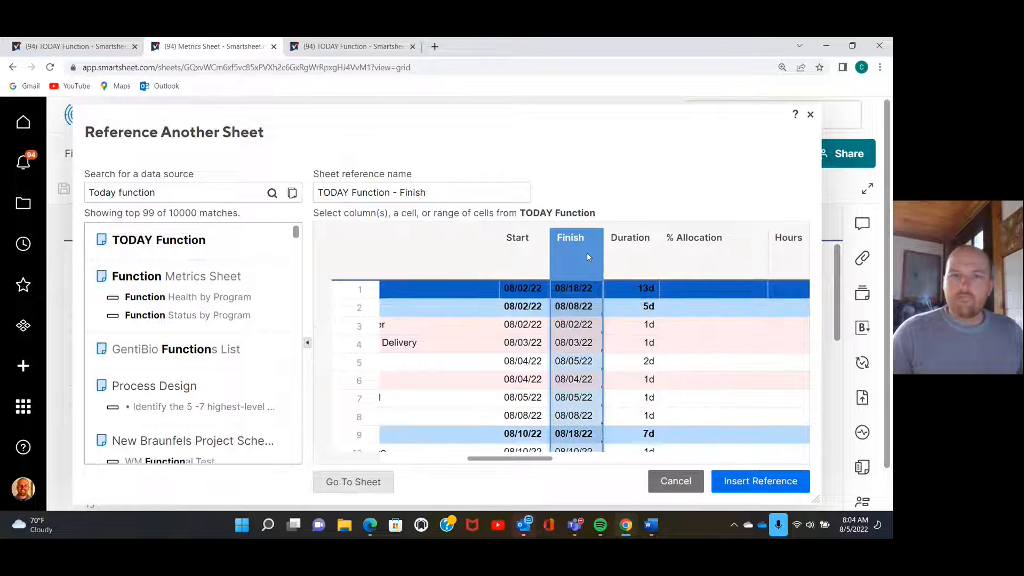
click(760, 481)
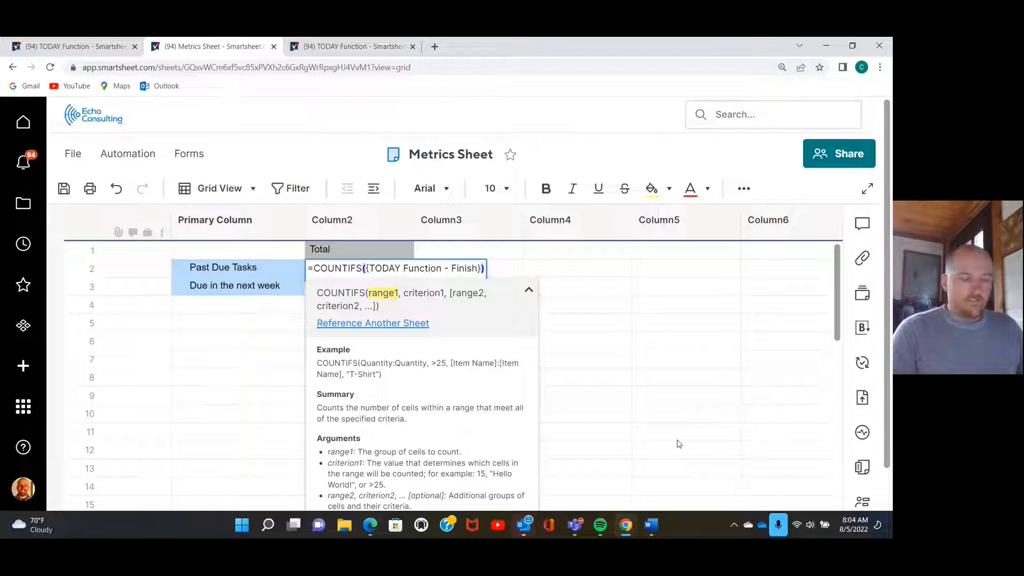
- Add <TODAY() as the criterion for the Finish range in the Past Due Tasks formula
text(,)
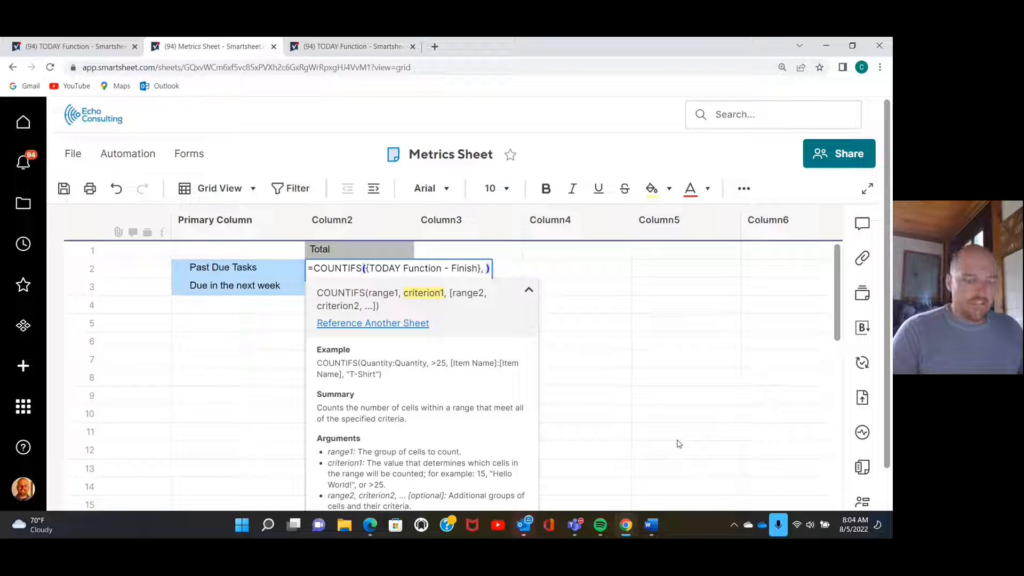
text( <)
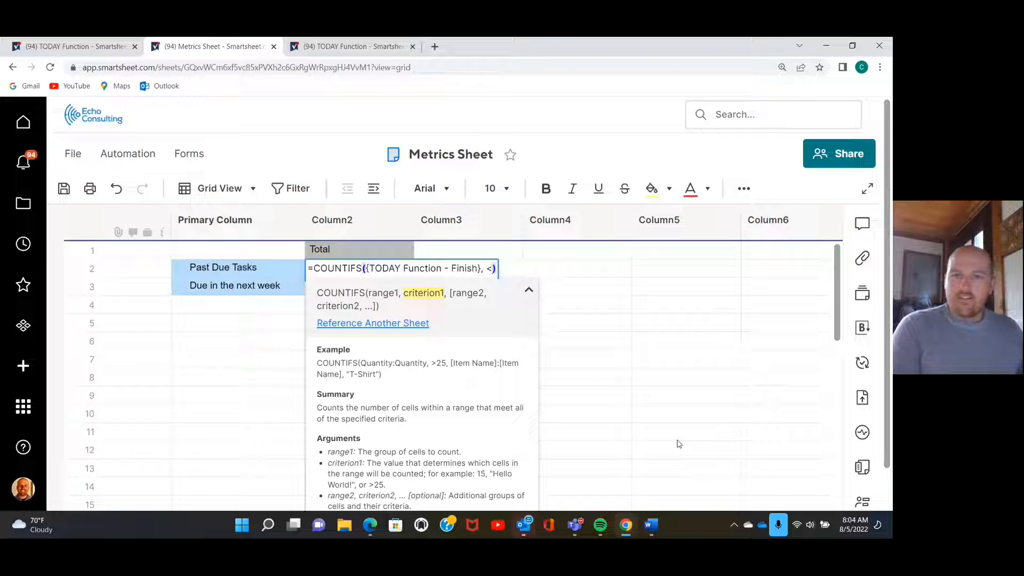
text(TODAY)
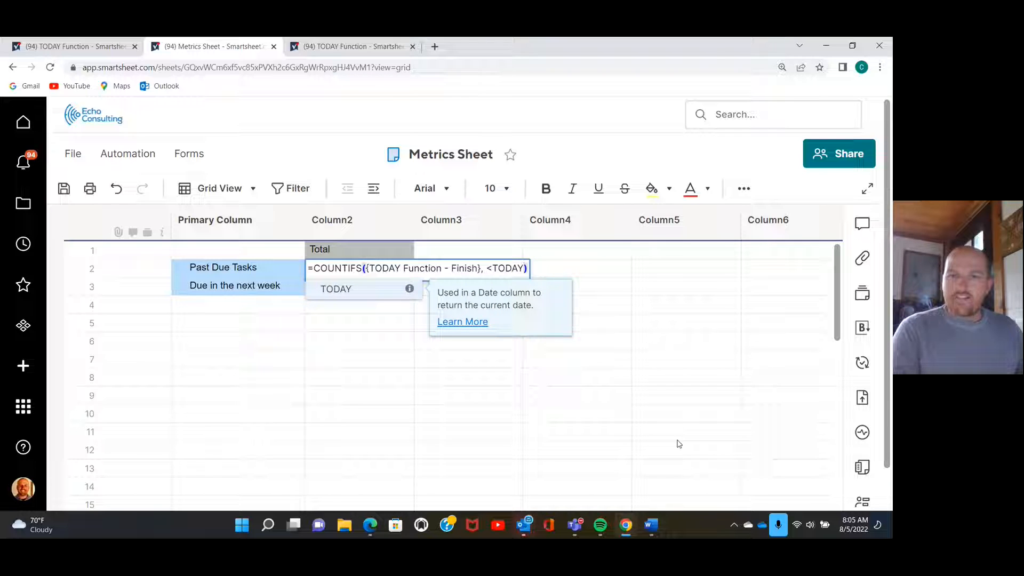
text(()
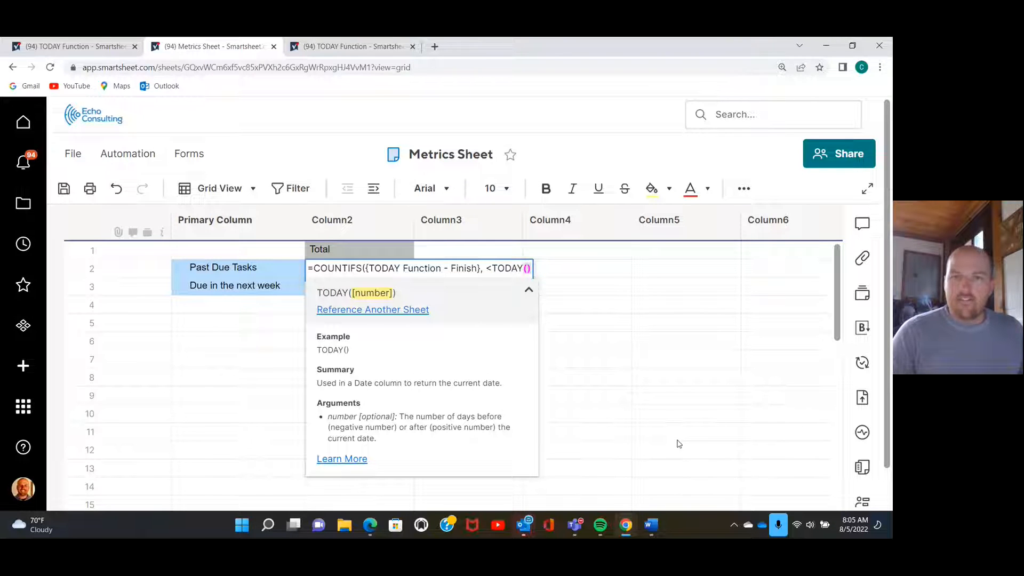
text())
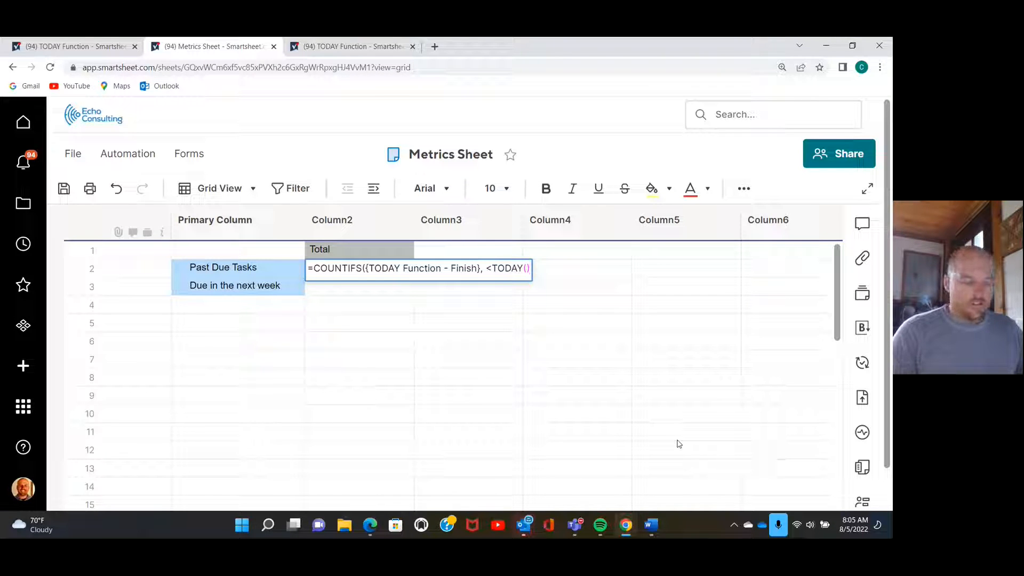
- Add a reference to the TODAY Function sheet's Status column as the second range of the COUNTIFS formula
text(,)
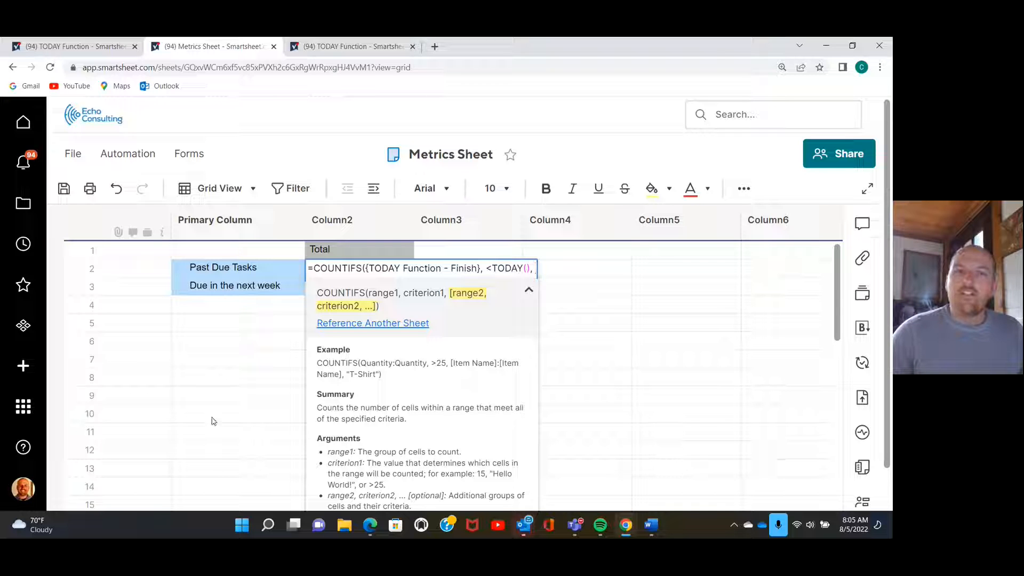
click(363, 323)
click(364, 329)
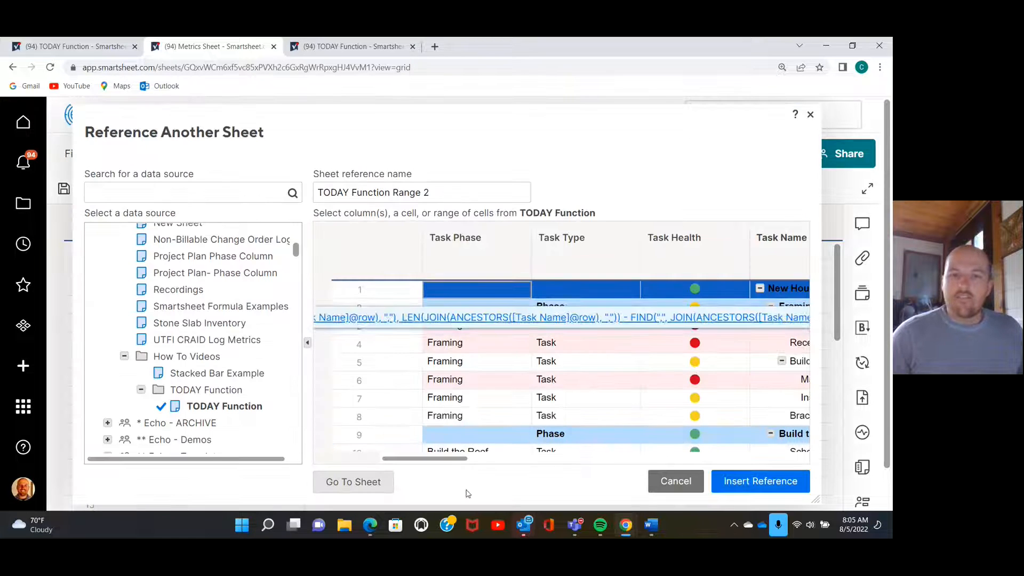
drag(456, 460, 590, 457)
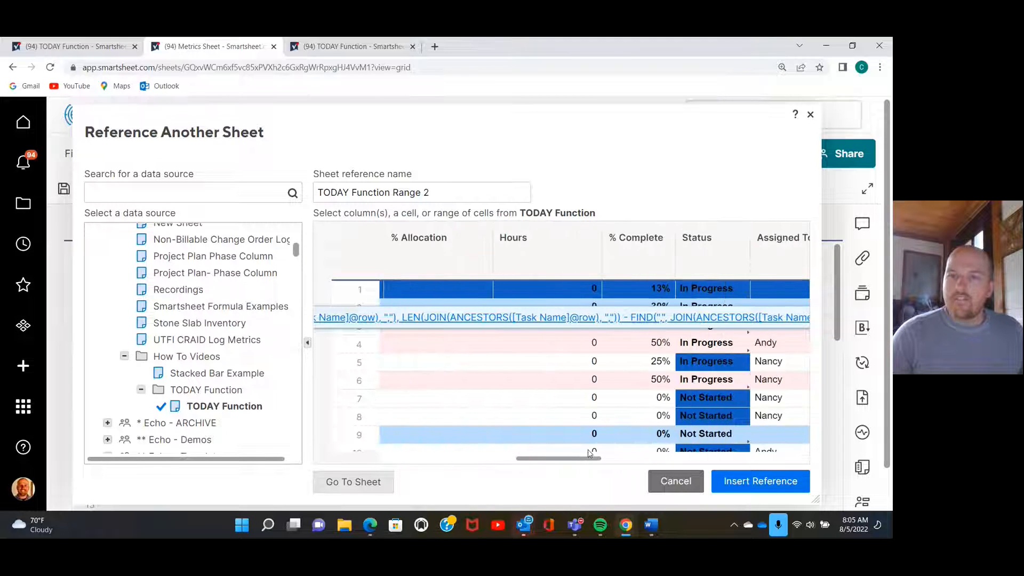
click(705, 261)
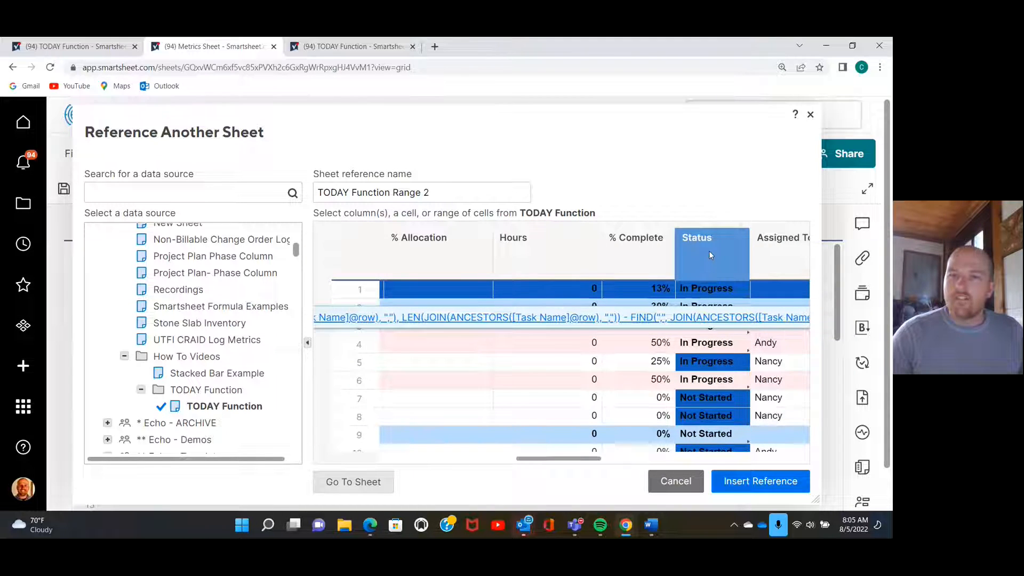
click(750, 481)
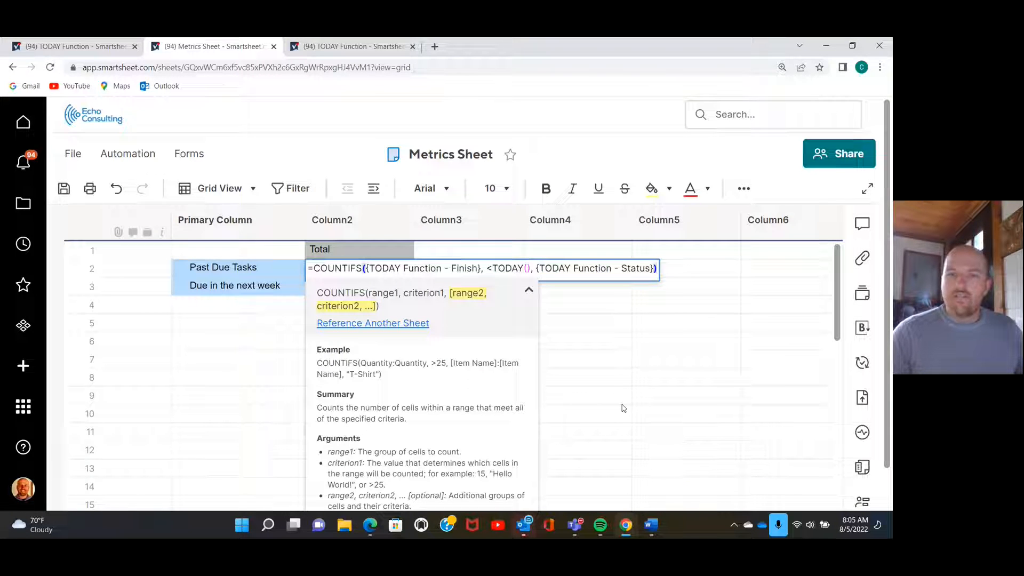
- Set the Status criterion to <>"Complete" and complete the Past Due Tasks formula
text(, )
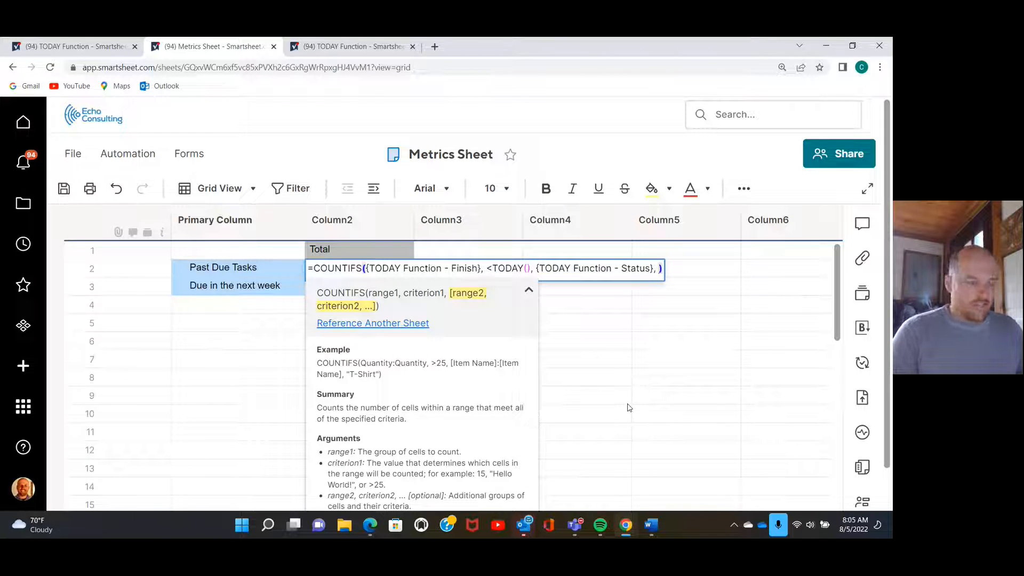
text(<>)
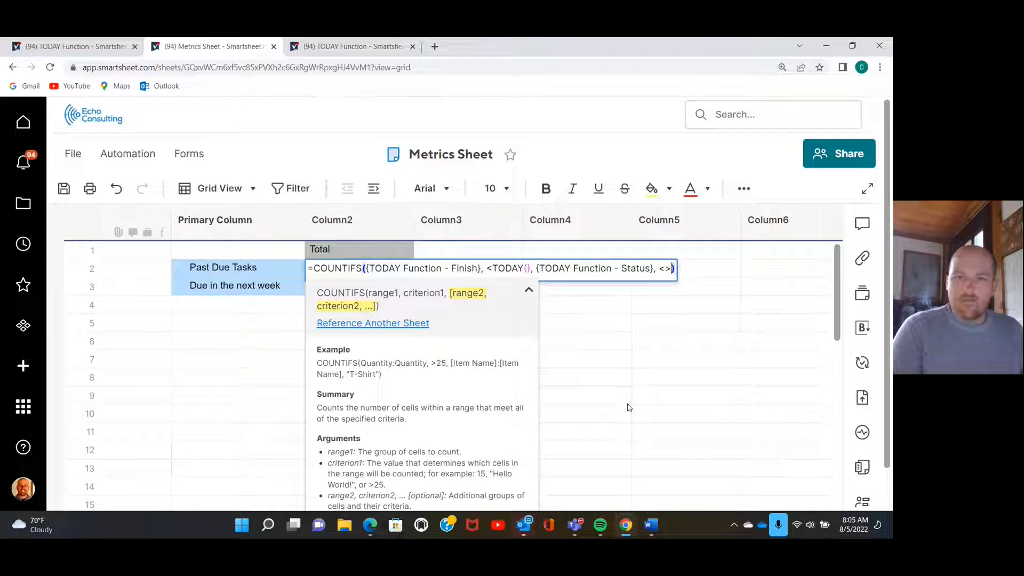
text("Com)
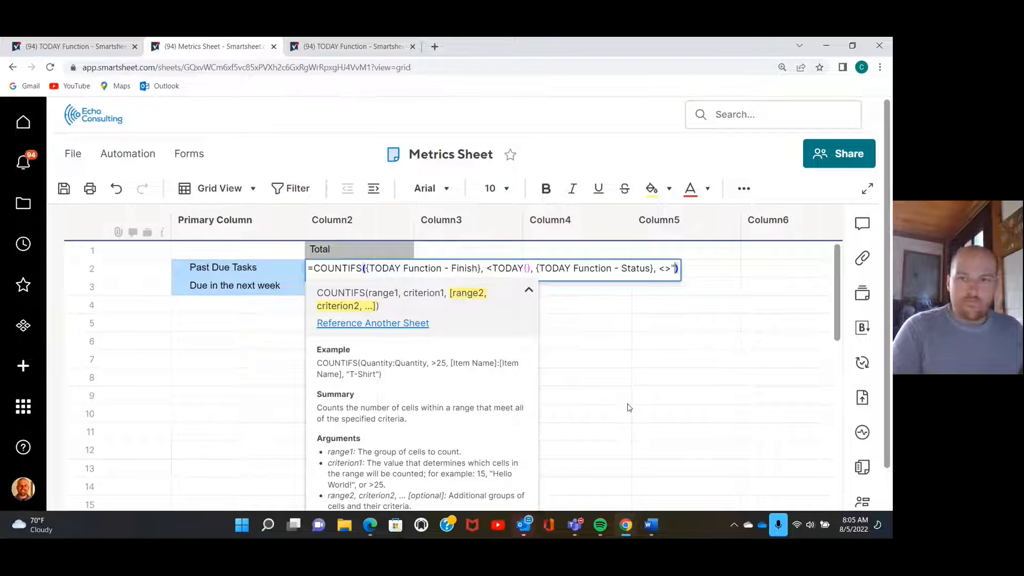
text(p)
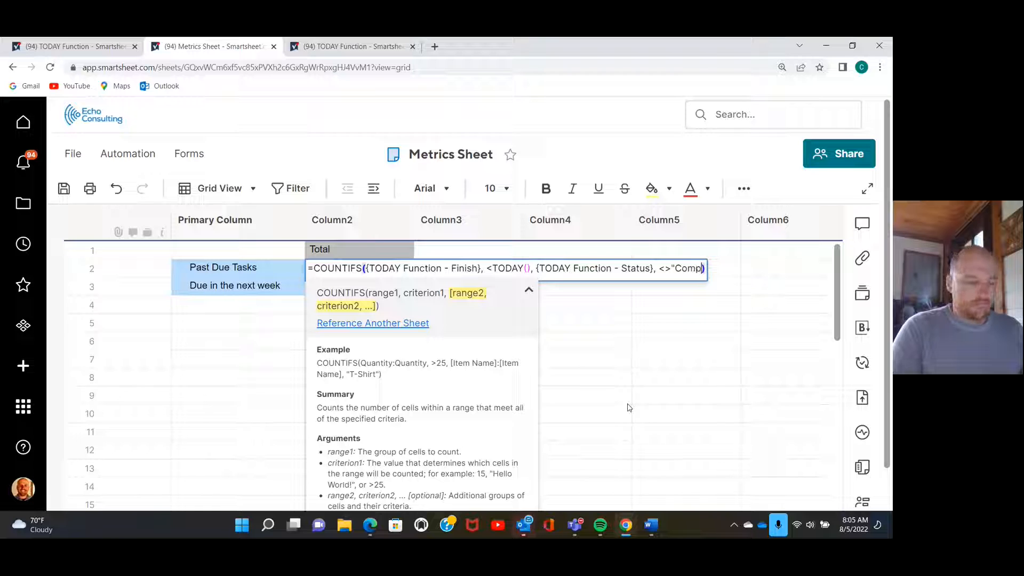
text(lete)
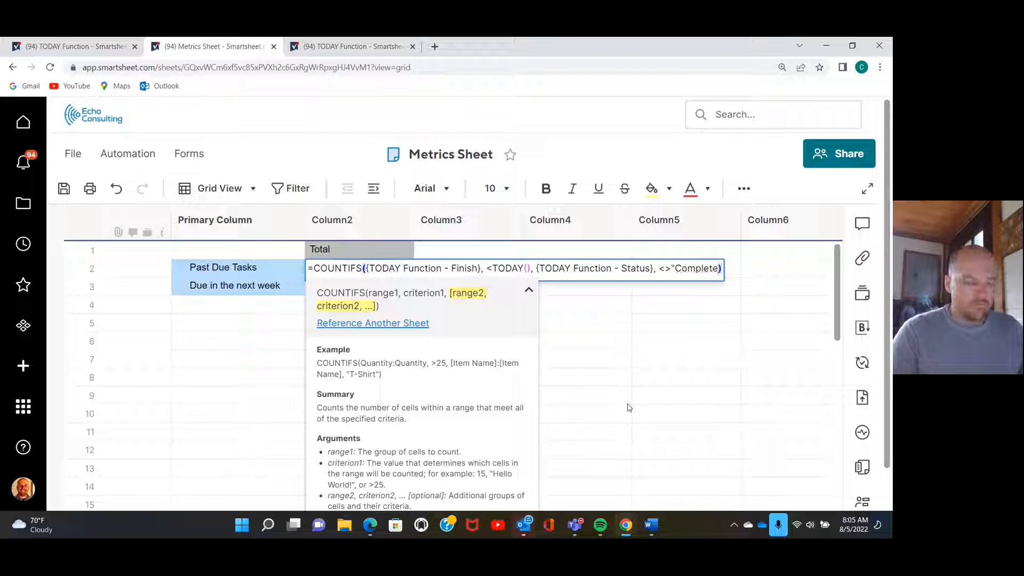
text(")
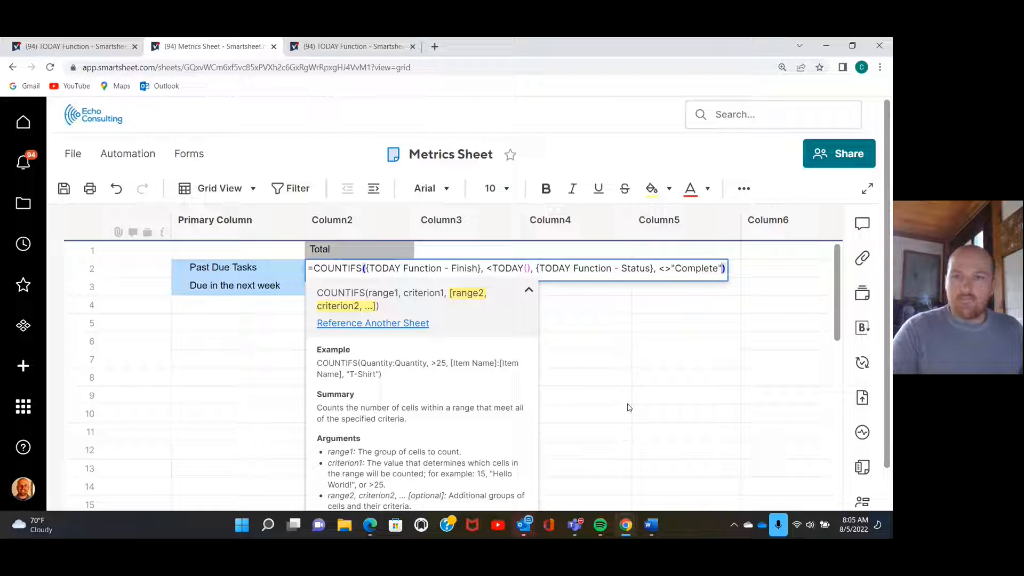
key(Return)
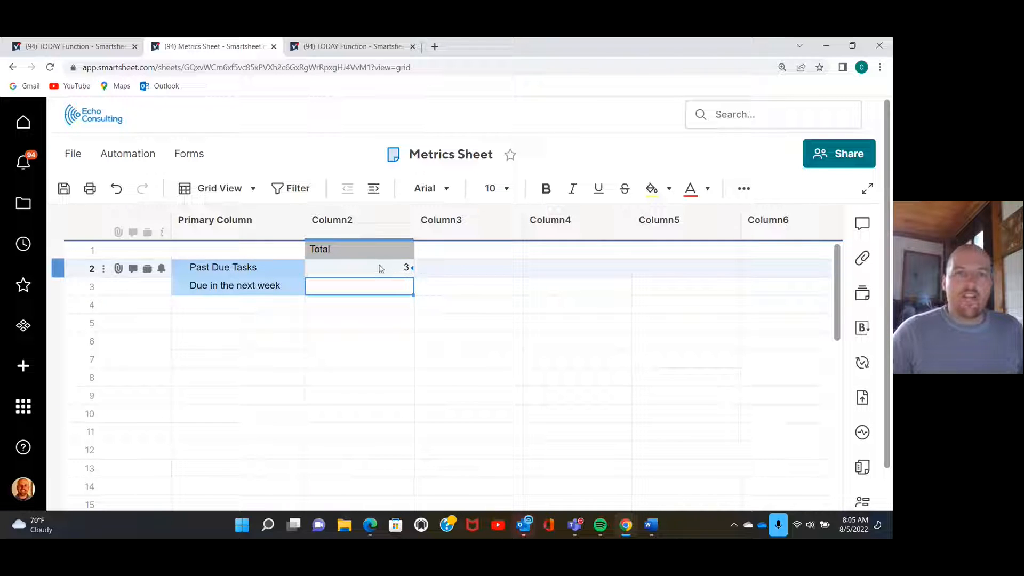
- Check the tasks in the TODAY Function sheet, and start a COUNTIFS formula in the Metrics Sheet's Due in the next week total
click(88, 47)
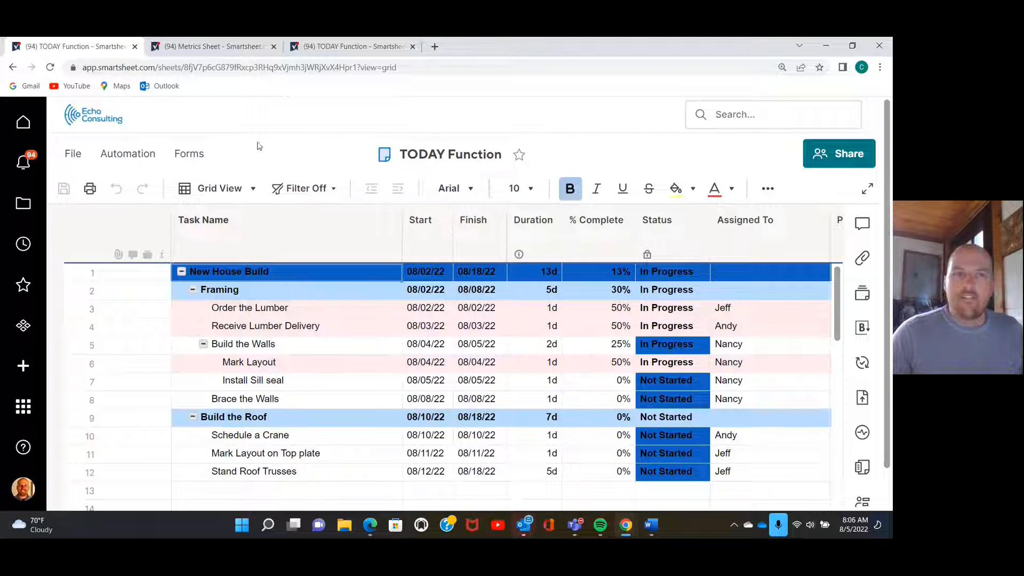
click(212, 48)
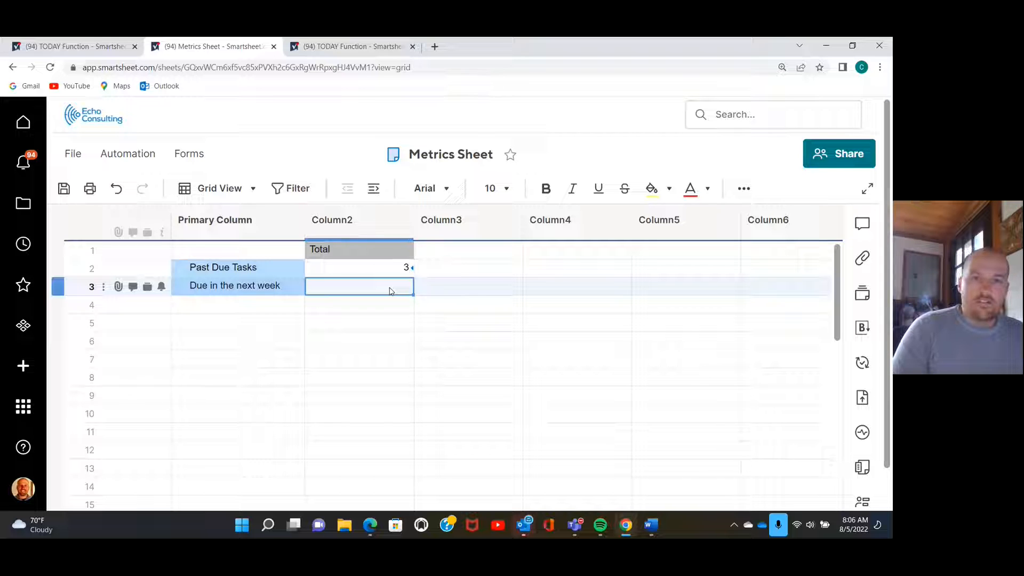
text(=Cou)
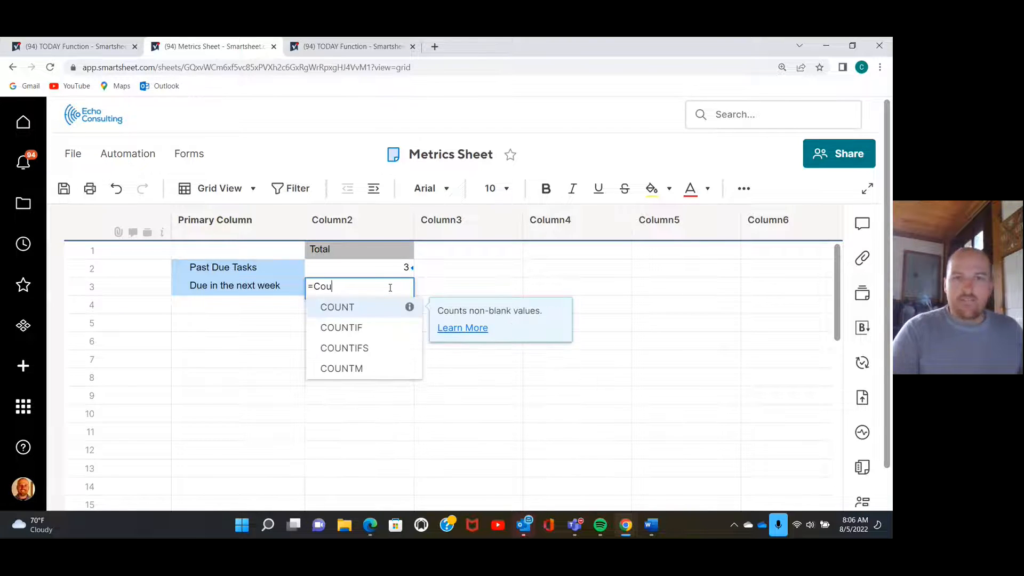
click(382, 349)
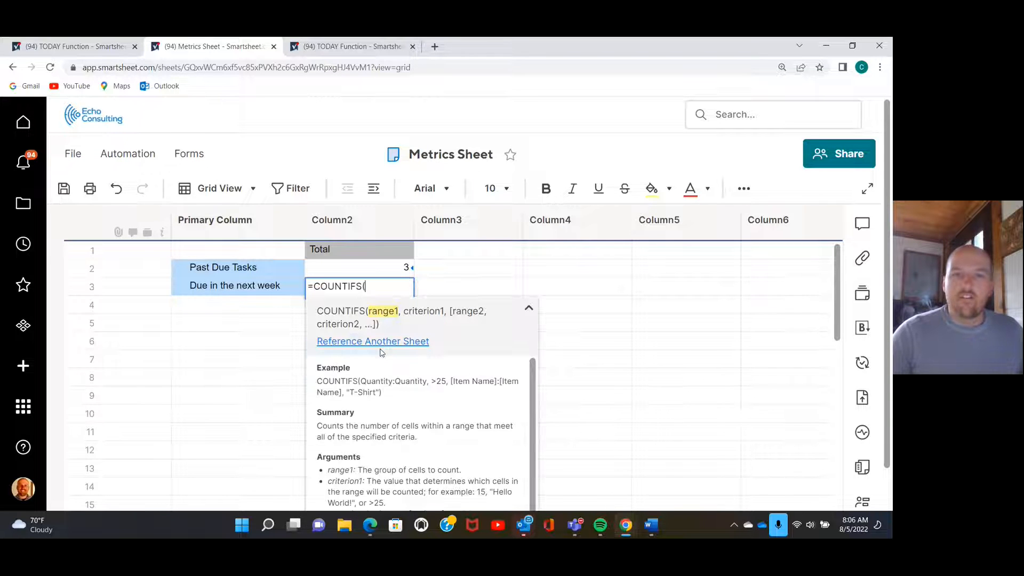
- Reference the TODAY Function sheet's Finish column as the first range of the Due in the next week COUNTIFS formula
click(404, 343)
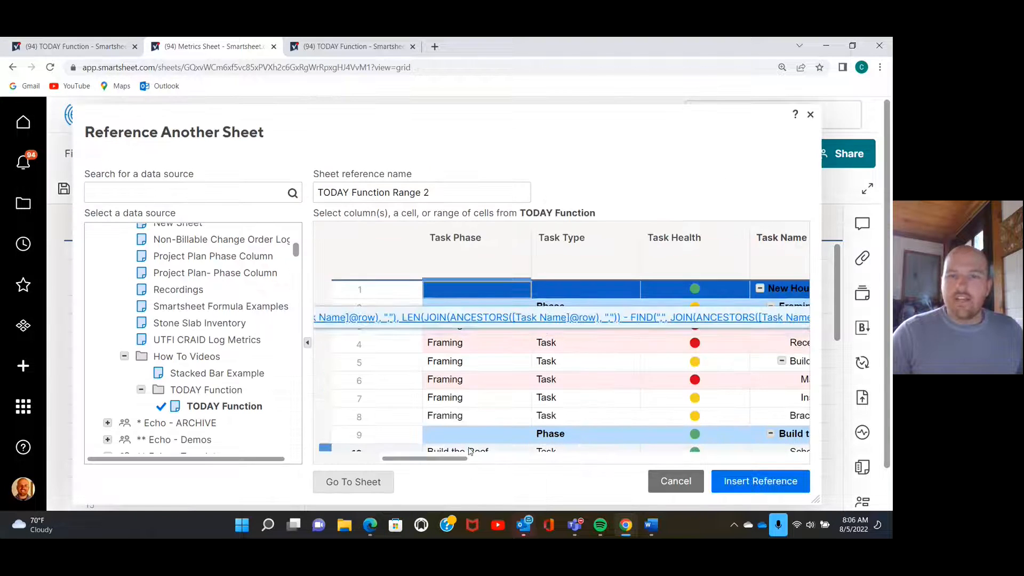
drag(461, 463, 544, 464)
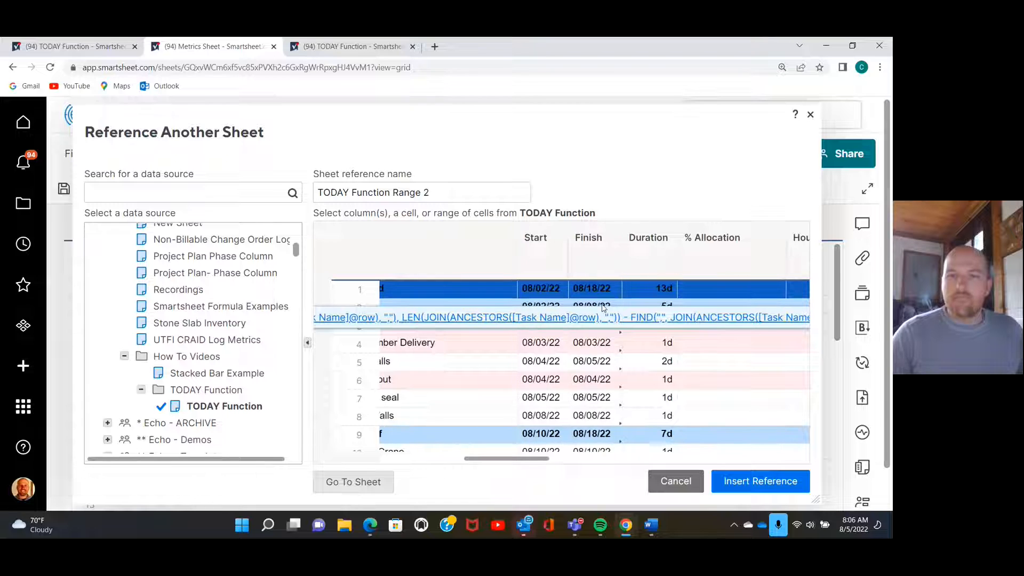
click(609, 242)
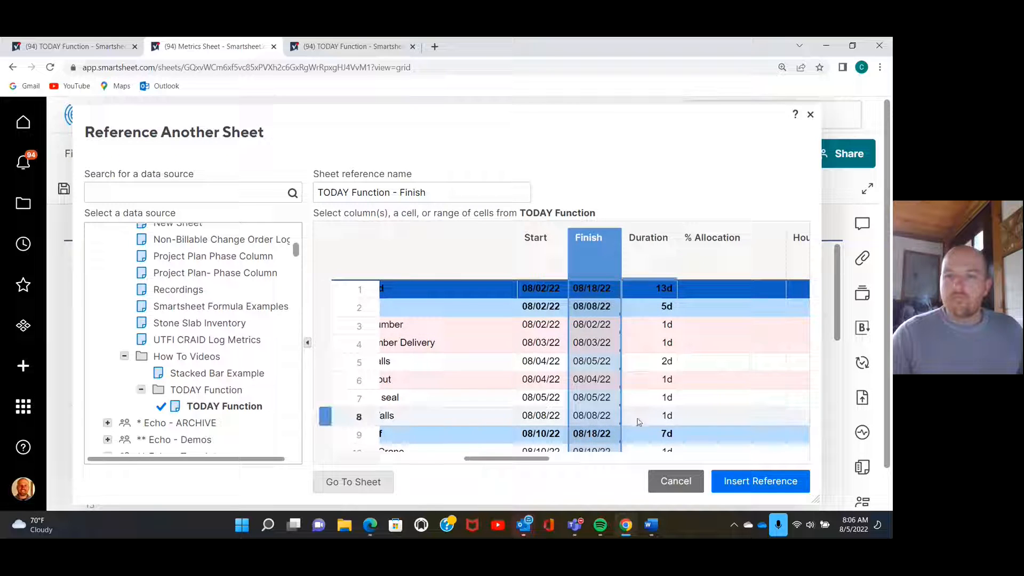
click(760, 481)
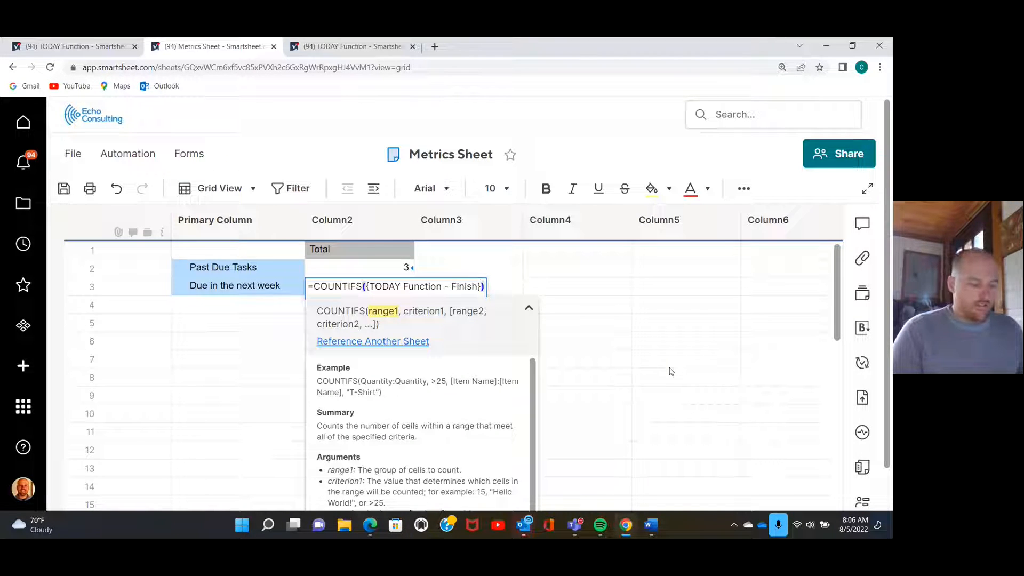
- Add >=TODAY() as the criterion for the first Finish range in the Due in the next week formula
text(, )
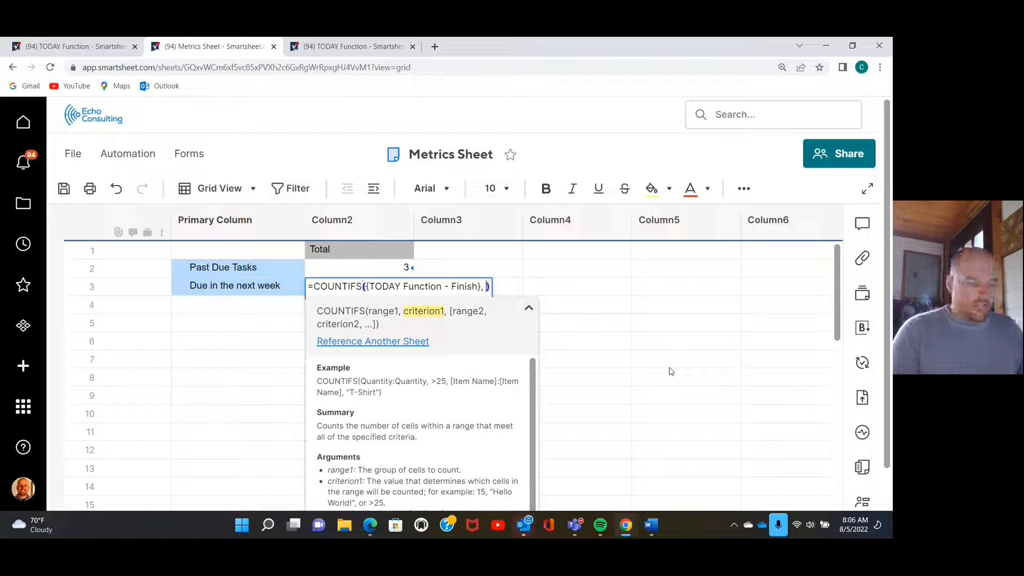
text(>)
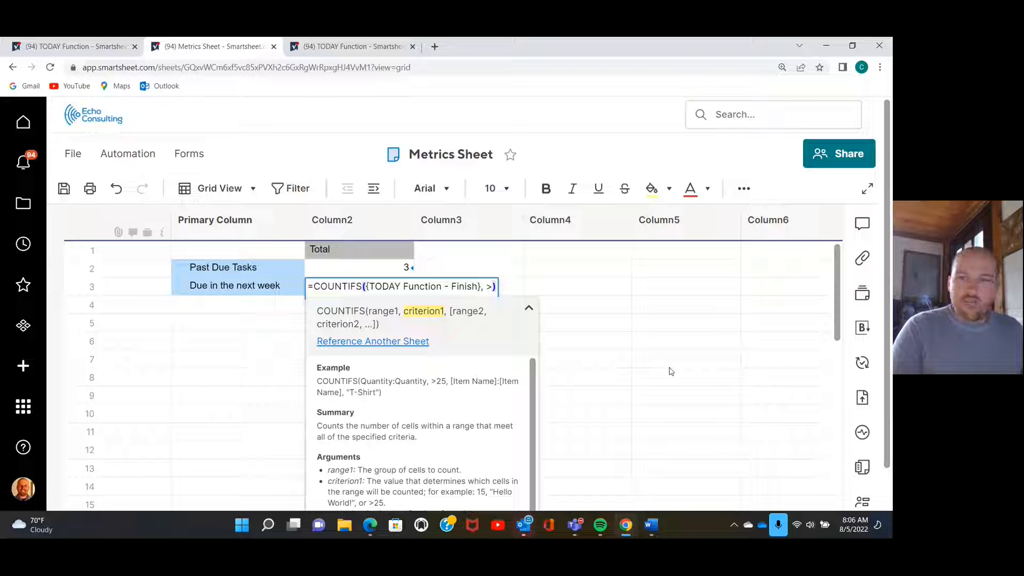
text(=TO)
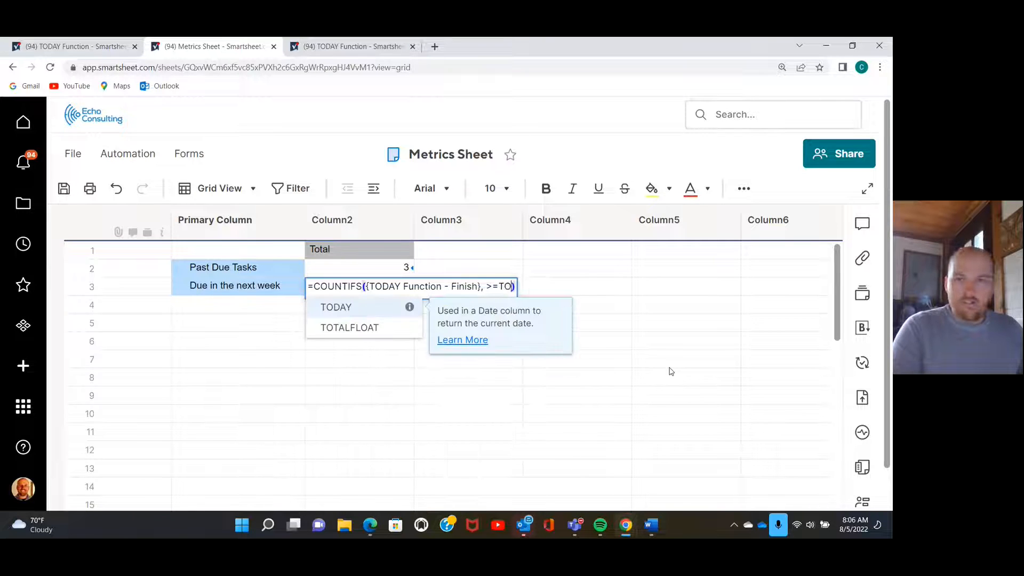
text(DAY)
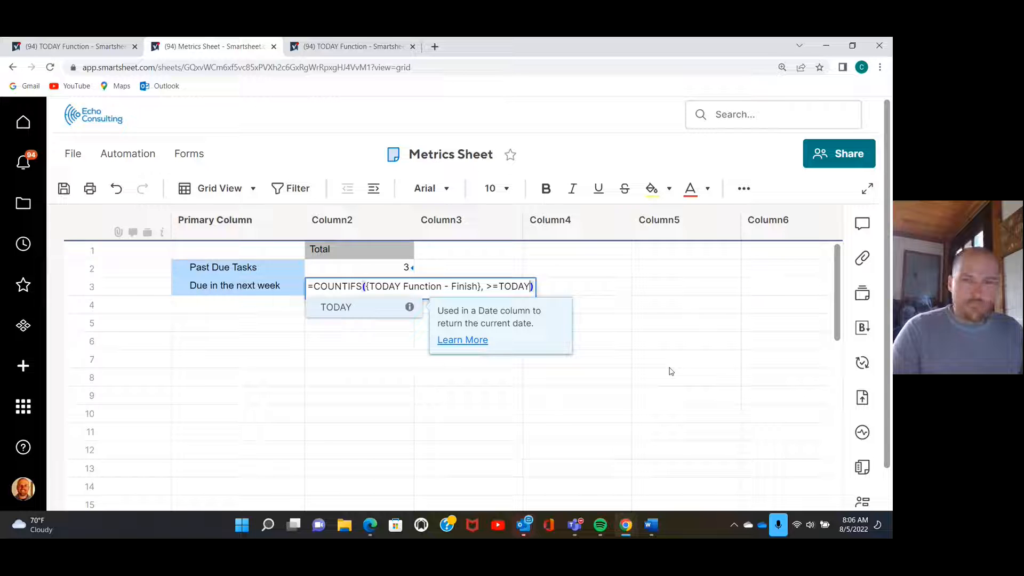
text(())
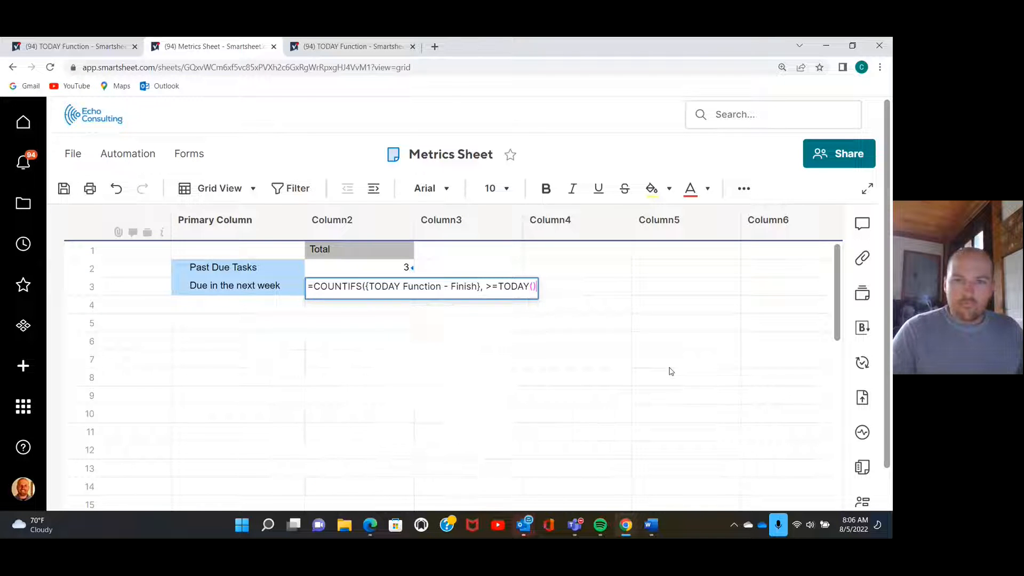
- Add the TODAY Function sheet's Finish column again as the second range of the COUNTIFS formula
text(,)
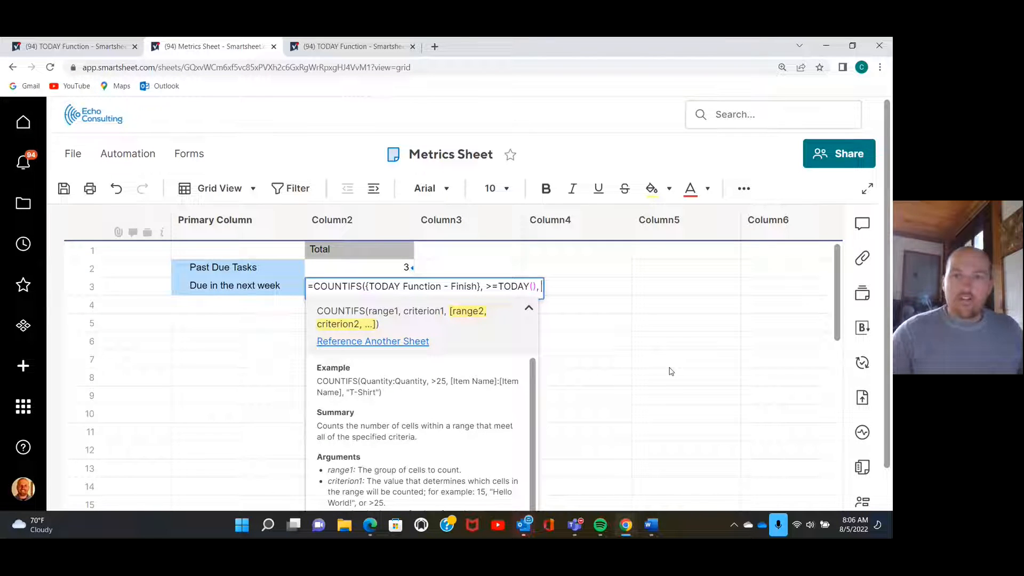
click(365, 348)
drag(462, 460, 546, 464)
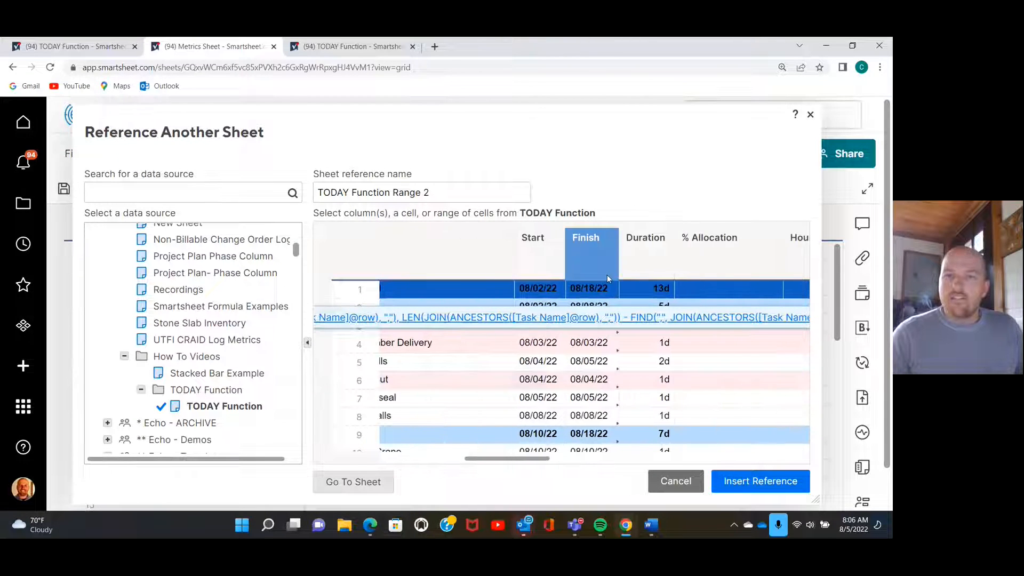
click(589, 264)
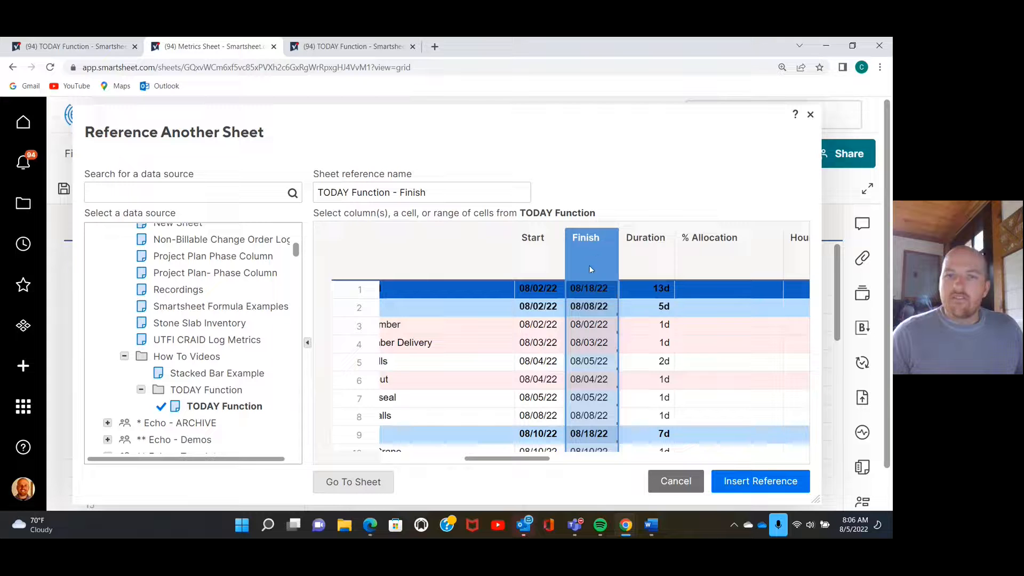
click(740, 482)
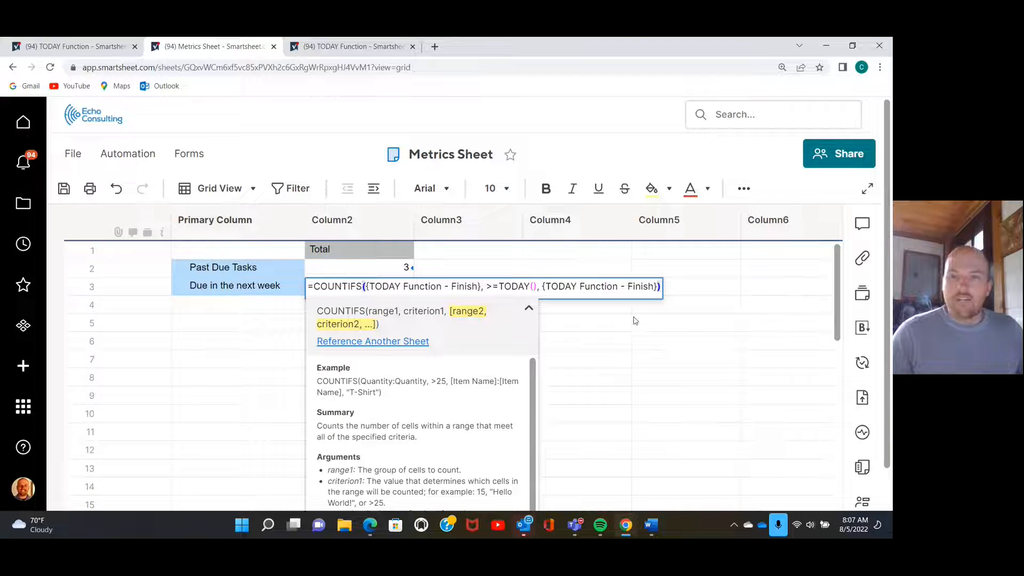
- Add <=TODAY(7) as the criterion for the second Finish range
text(, )
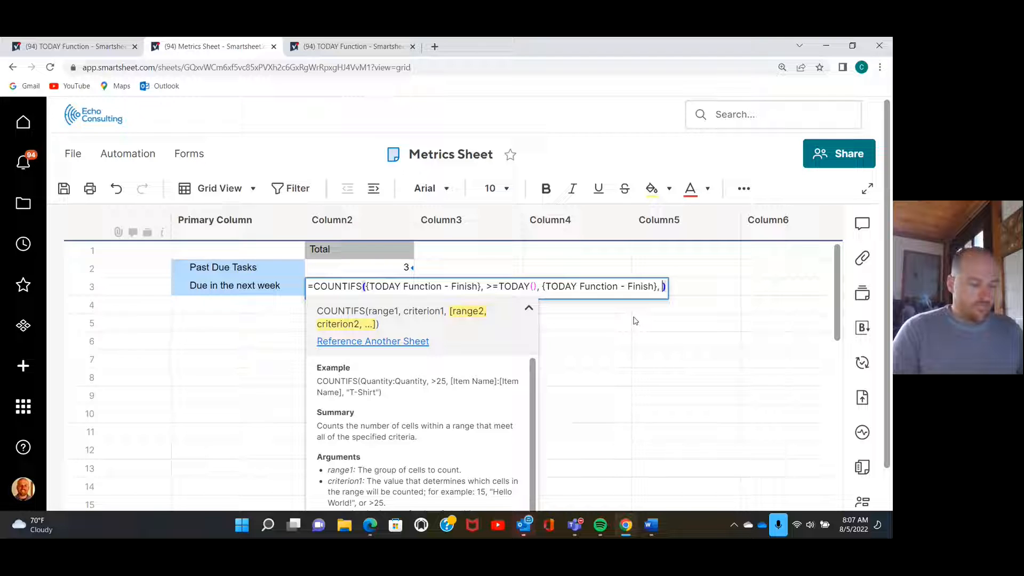
text(<=)
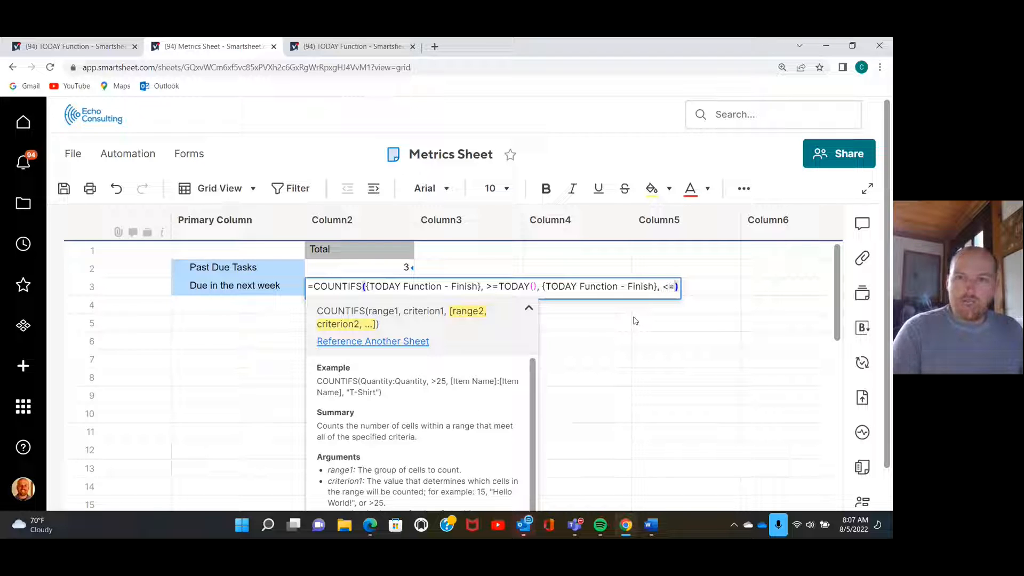
text(TODAY)
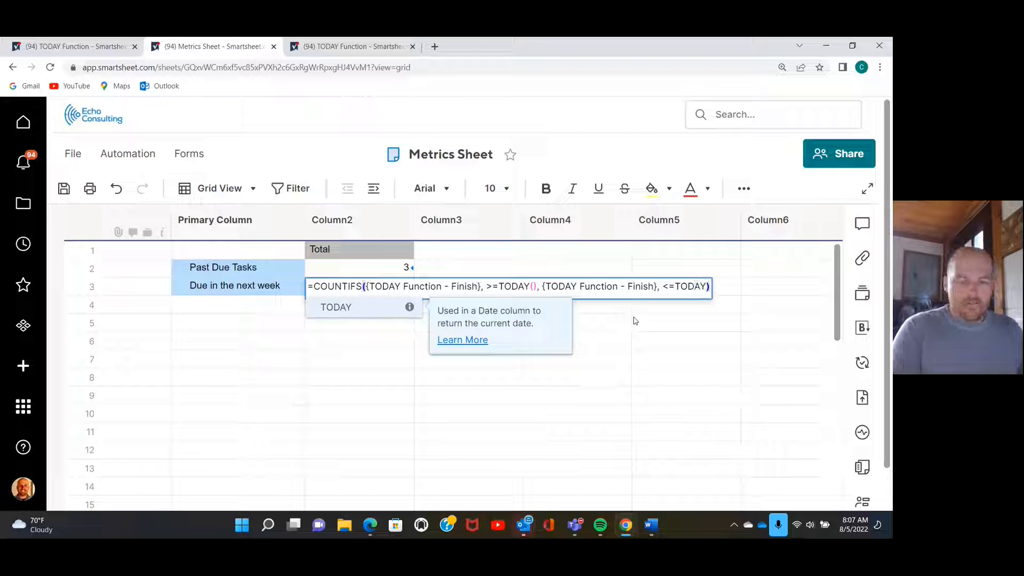
text(()
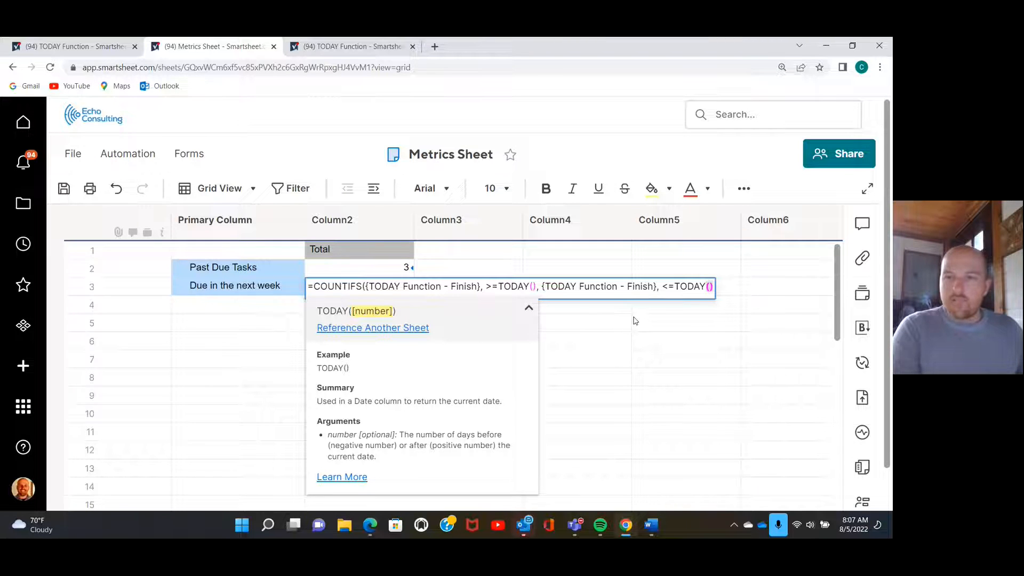
text(7)
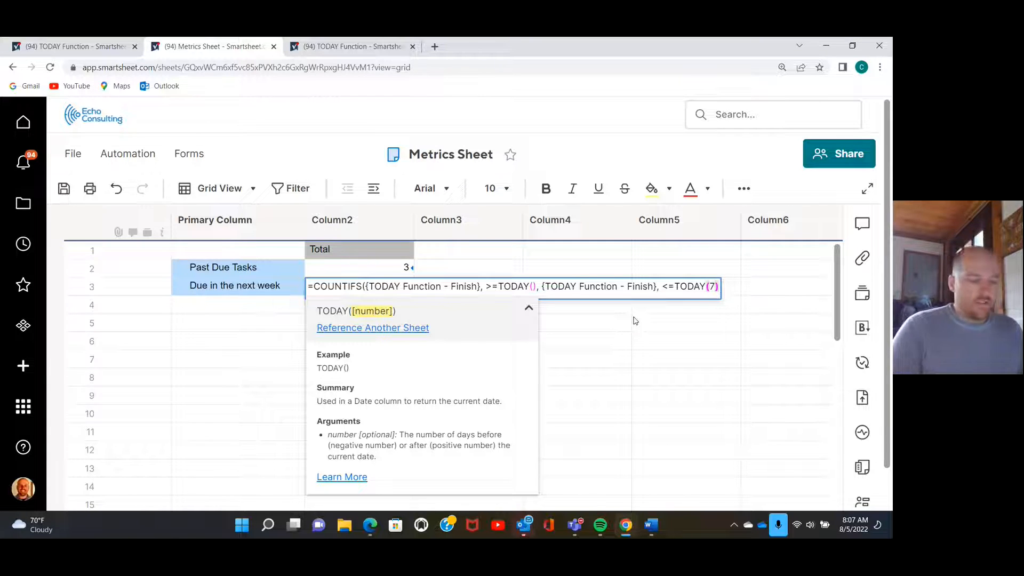
- Try -7 as the day offset in the second TODAY function, and set it back to 7
key(BackSpace)
text(-7)
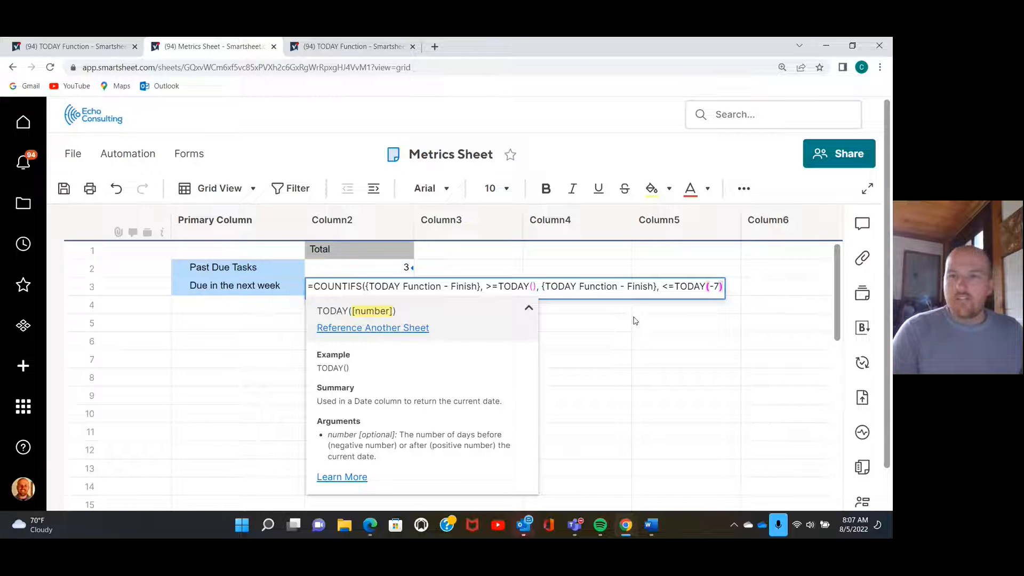
key(BackSpace)
key(BackSpace)
text(7)
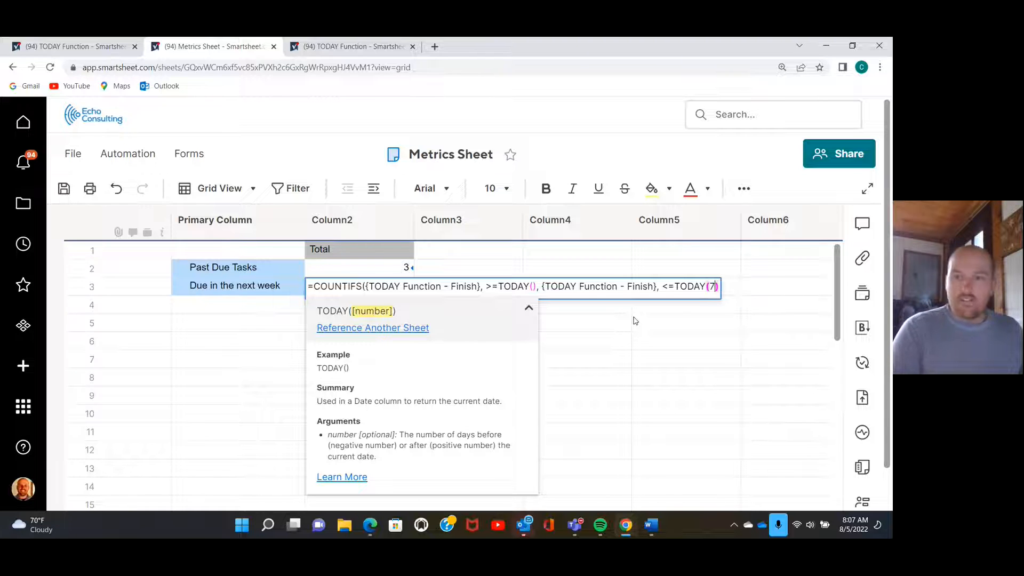
- Add a reference to the TODAY Function sheet's Status column as the third range of the COUNTIFS formula
key(Right)
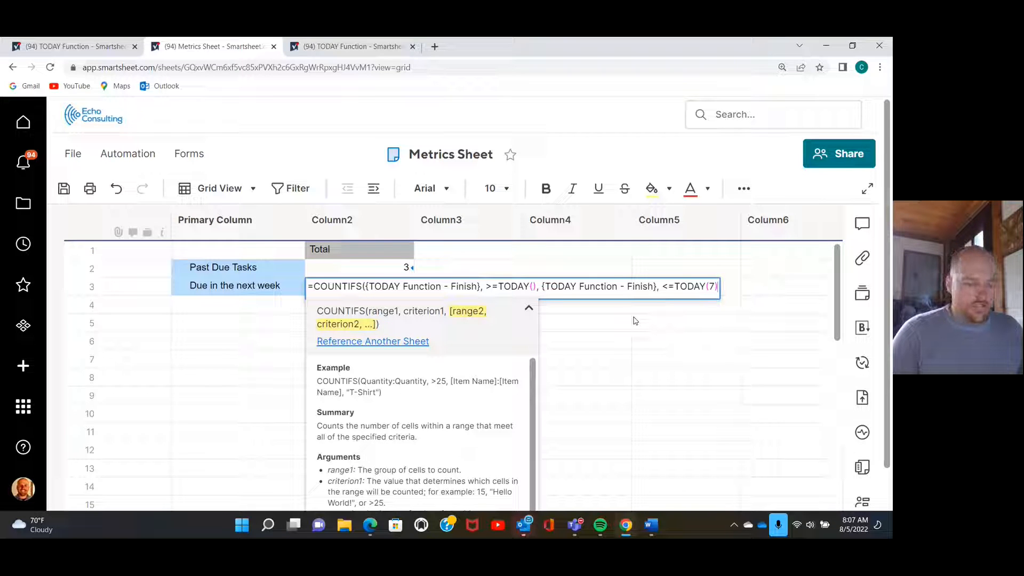
text(,)
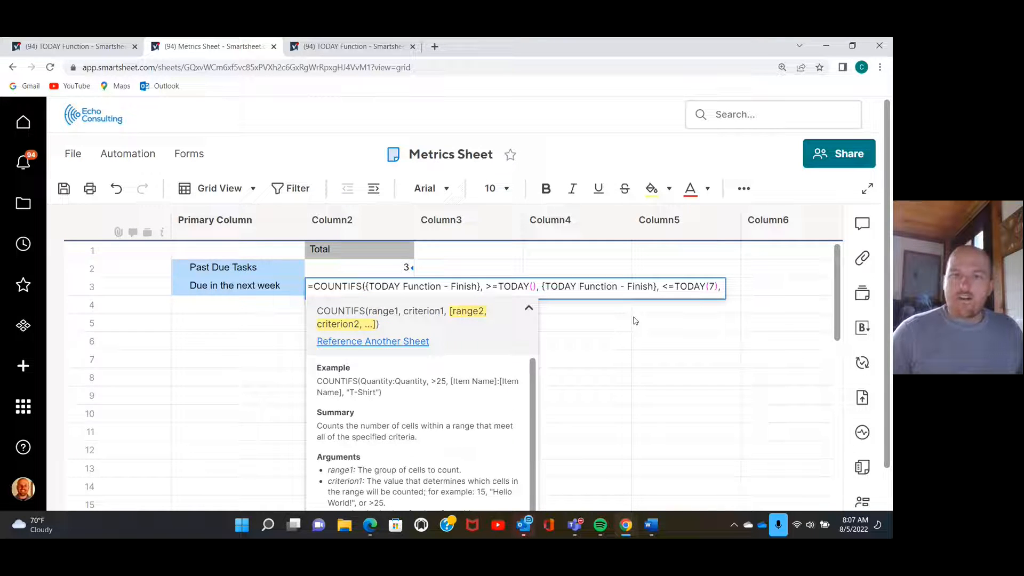
click(392, 344)
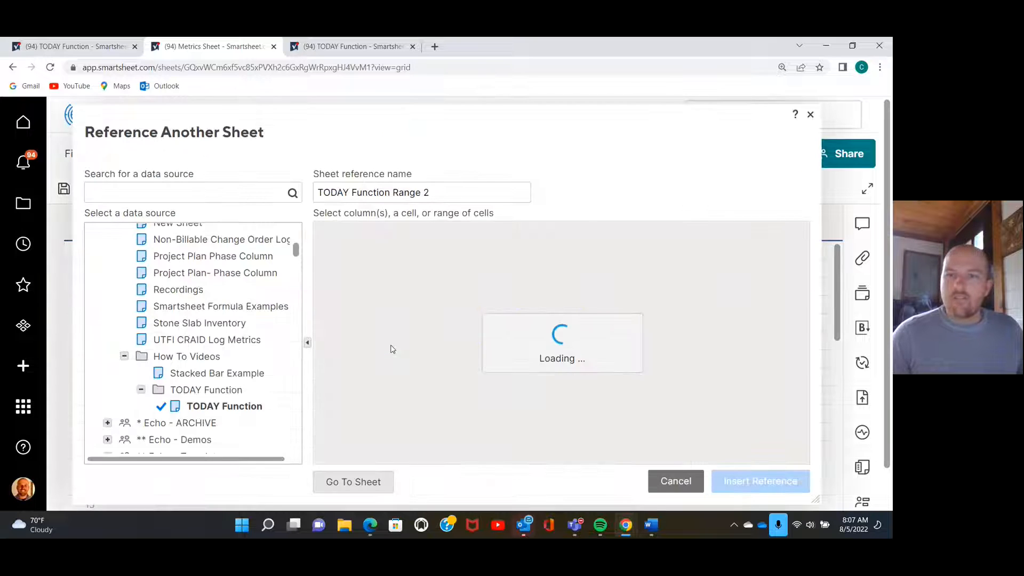
drag(469, 458, 607, 464)
click(609, 274)
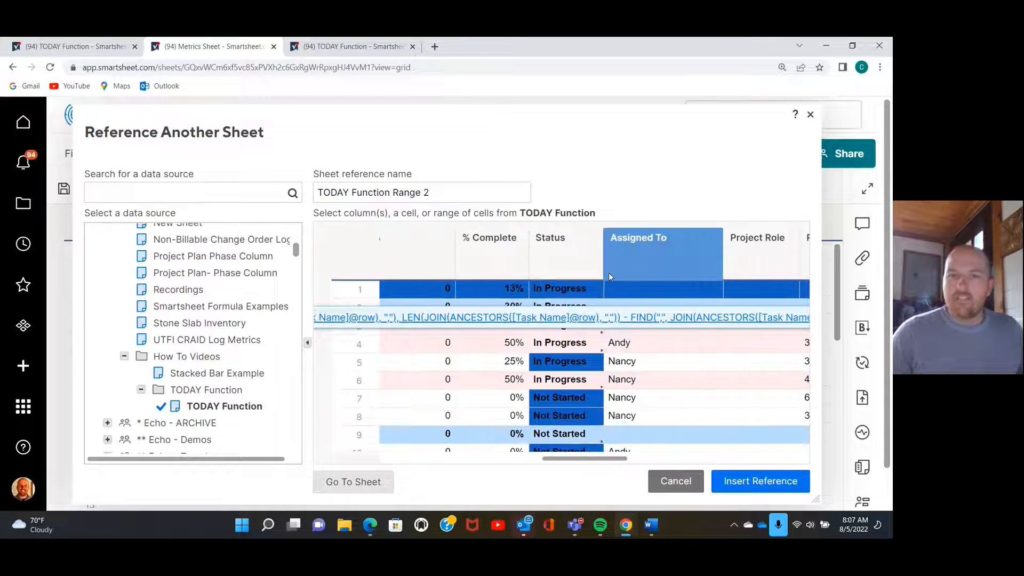
click(572, 257)
click(763, 482)
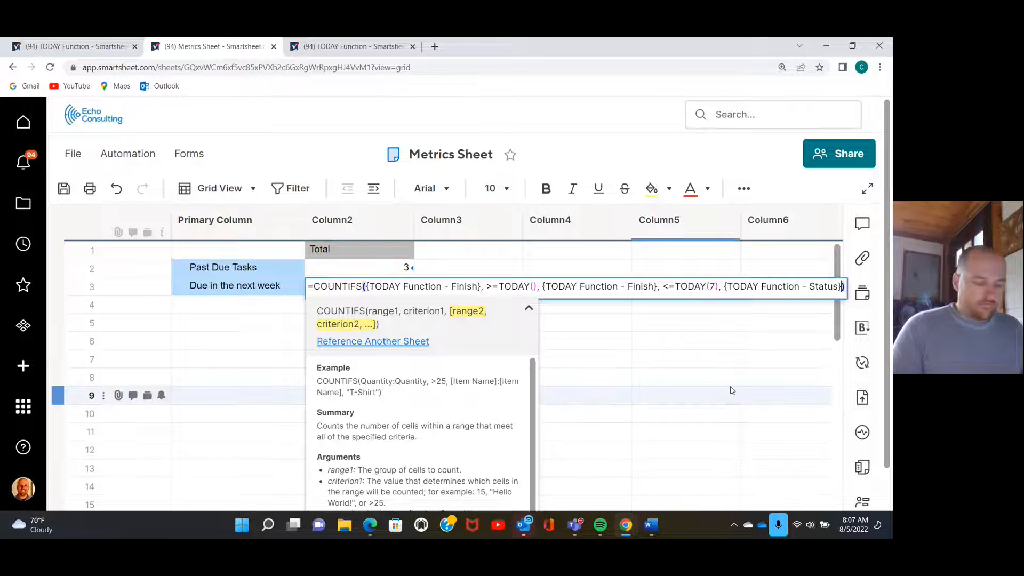
- Set the Status criterion to <>"Complete" and complete the Due in the next week formula
text(, )
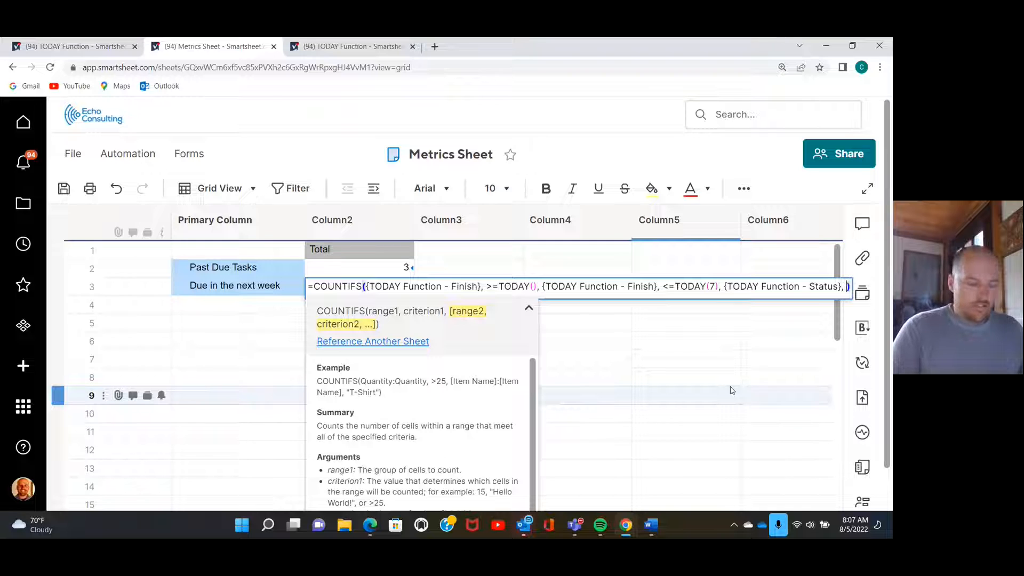
text(<>)
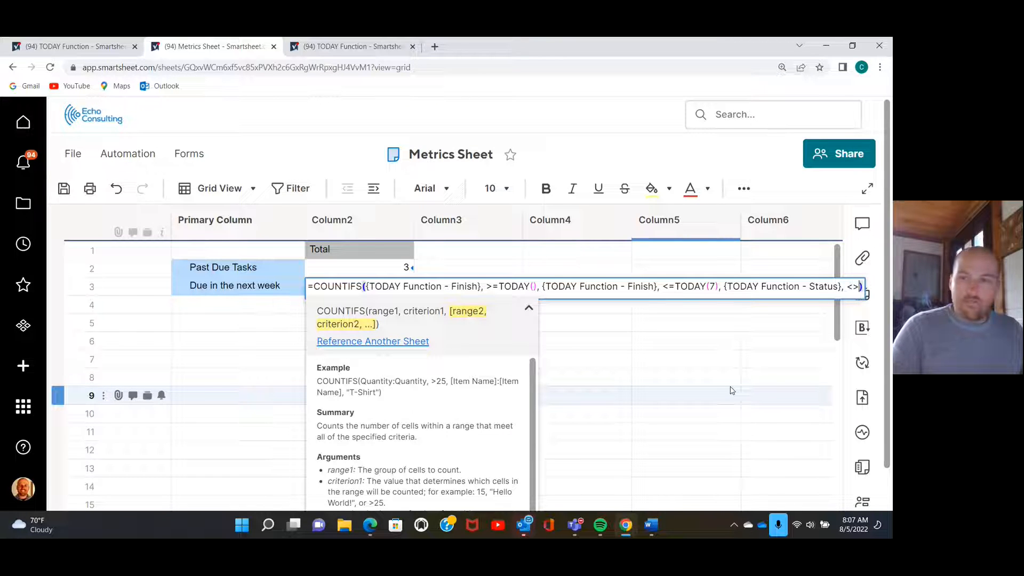
text("C)
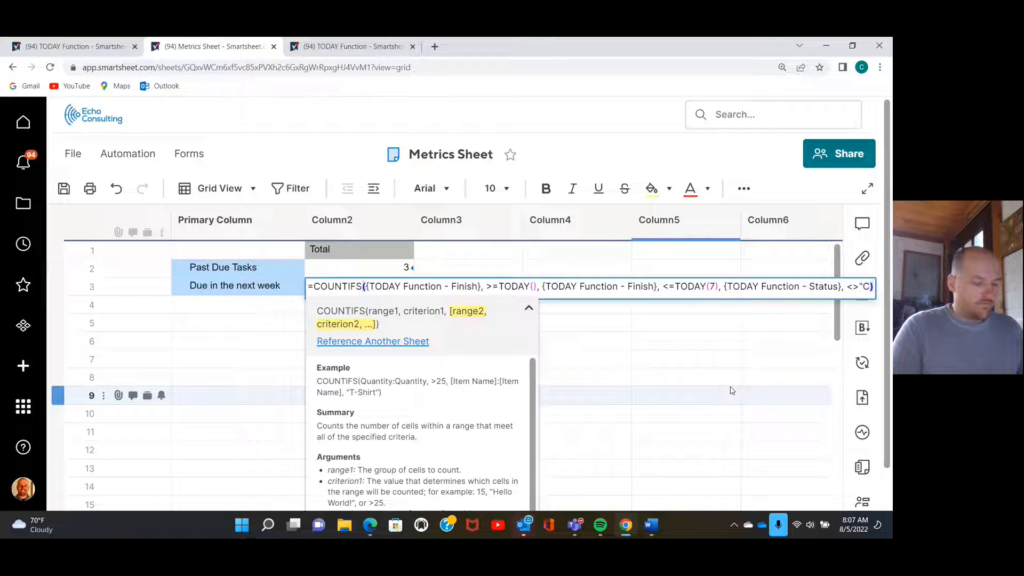
text(omplete)
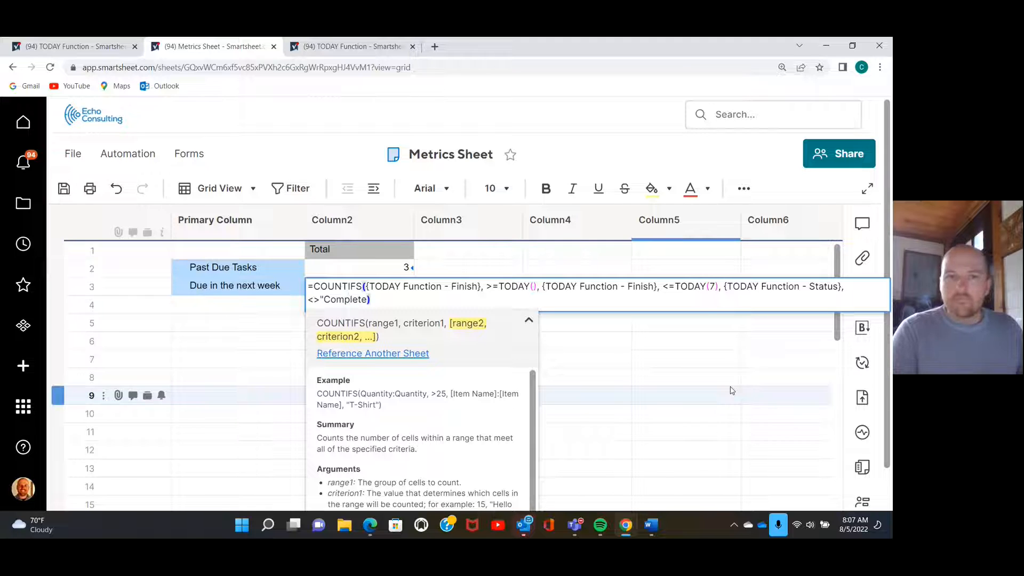
text(")
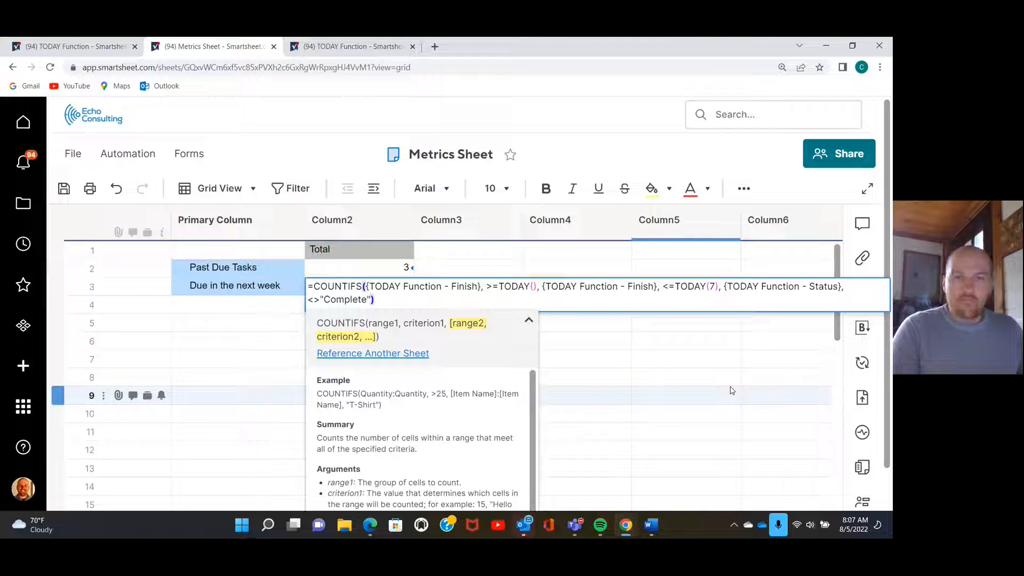
key(Return)
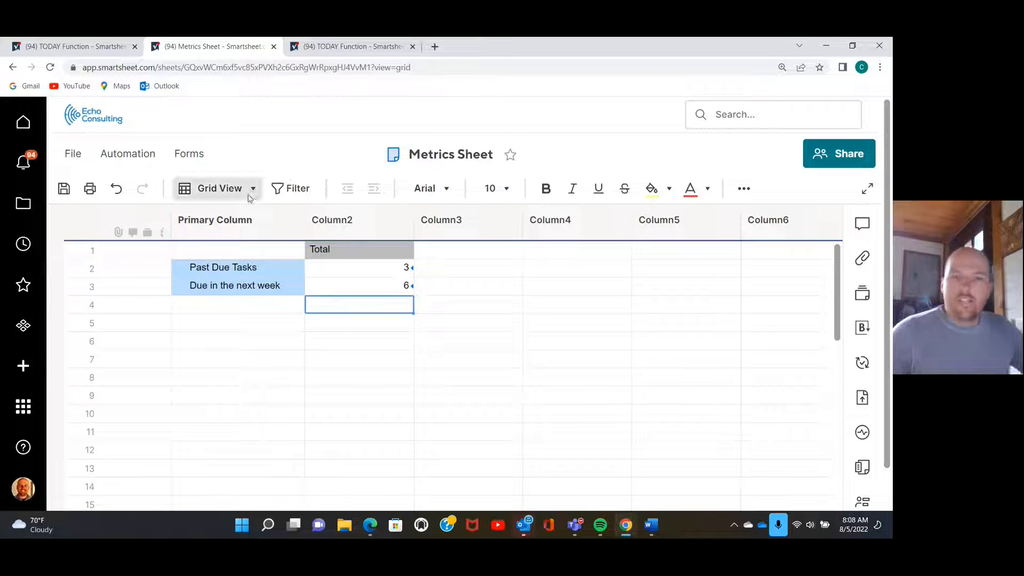
- Review the formulas behind the Past Due Tasks and Due in the next week totals
click(388, 268)
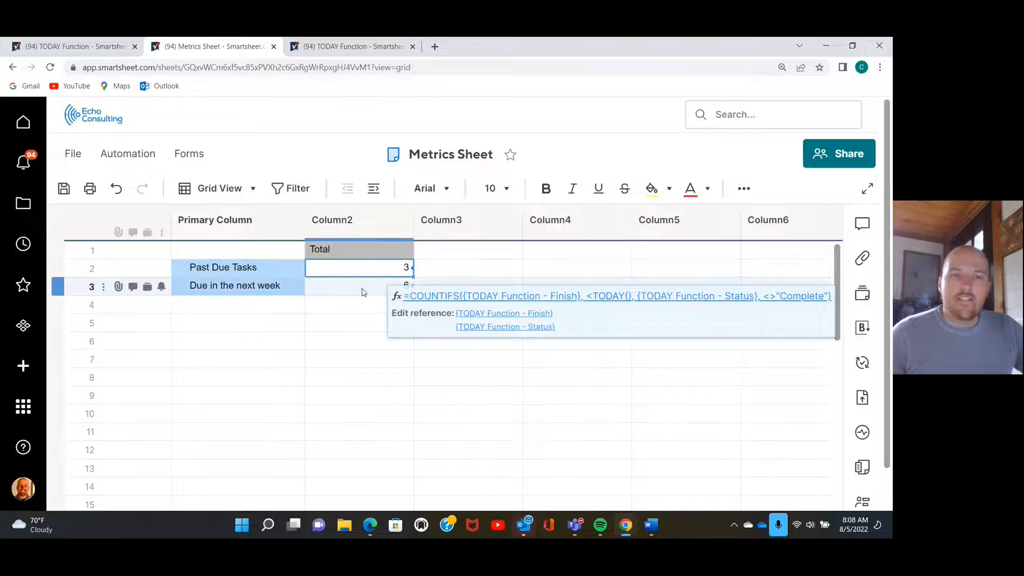
click(375, 288)
key(Up)
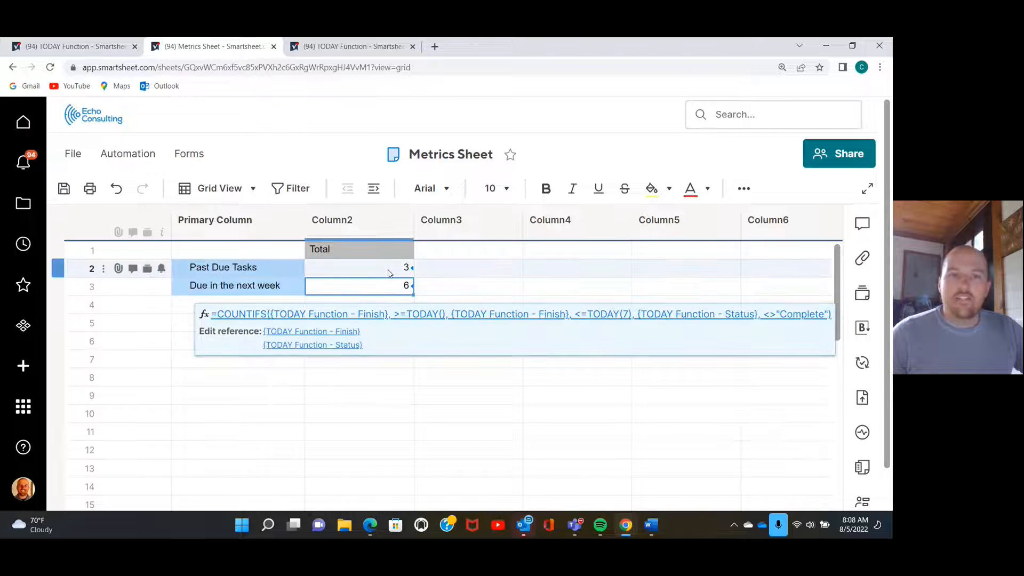
click(373, 291)
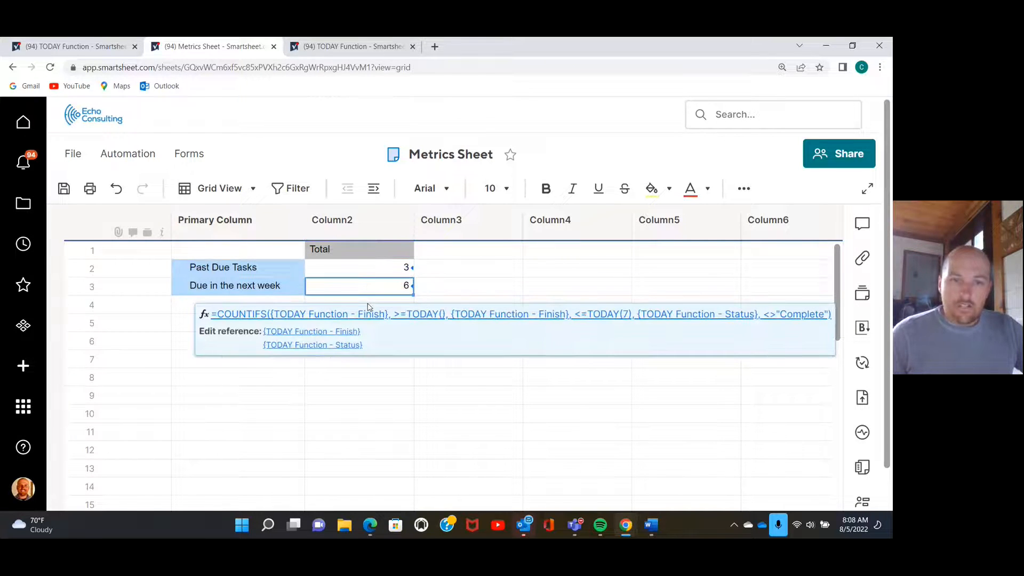
click(460, 288)
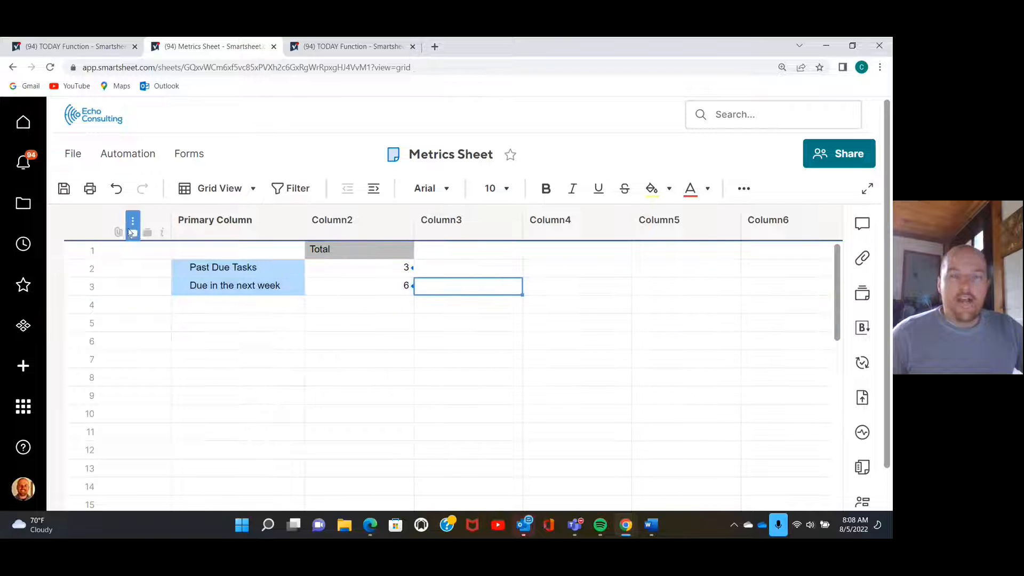
- Save the Metrics Sheet with its completed formulas
click(394, 307)
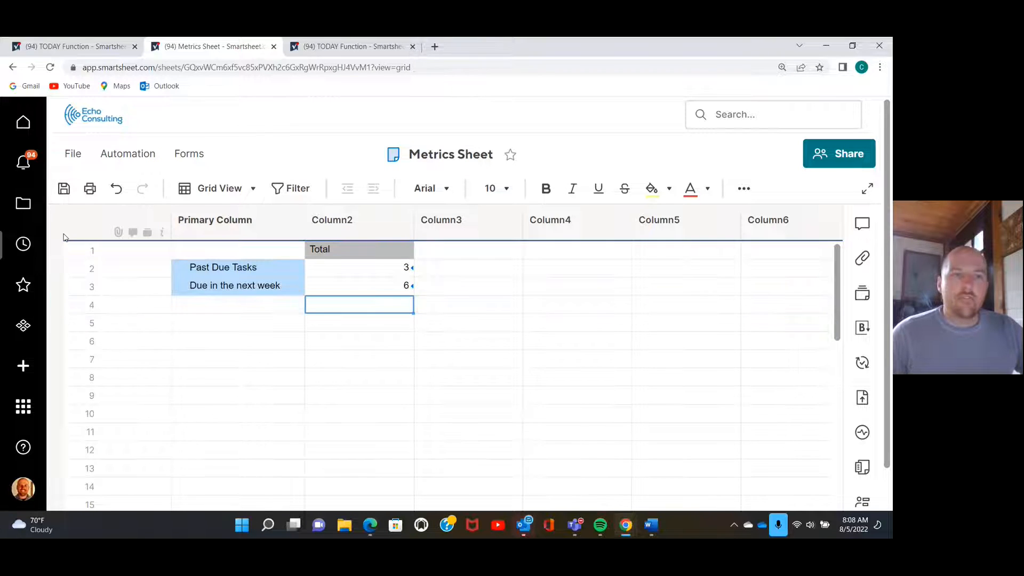
click(64, 190)
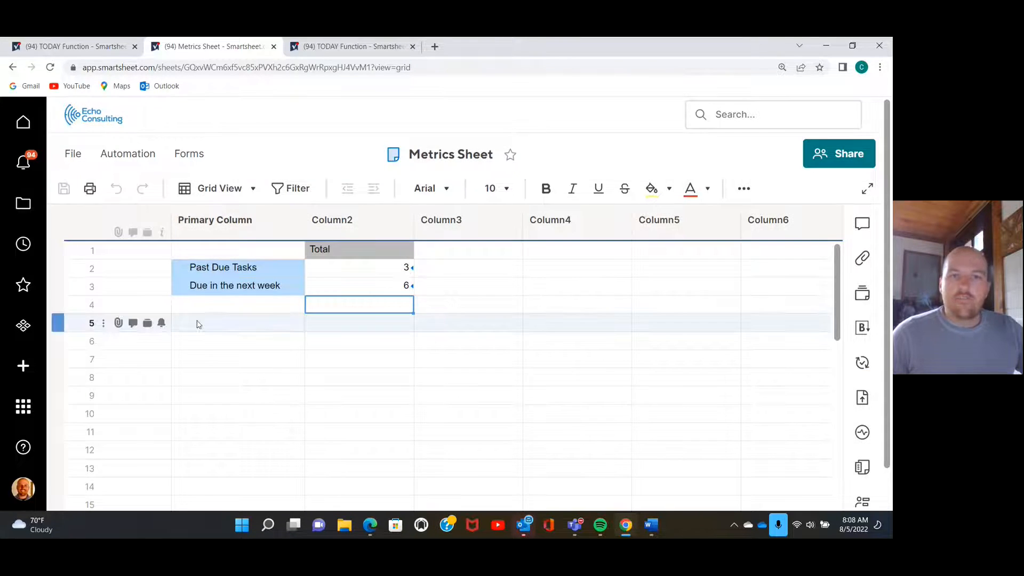
click(252, 323)
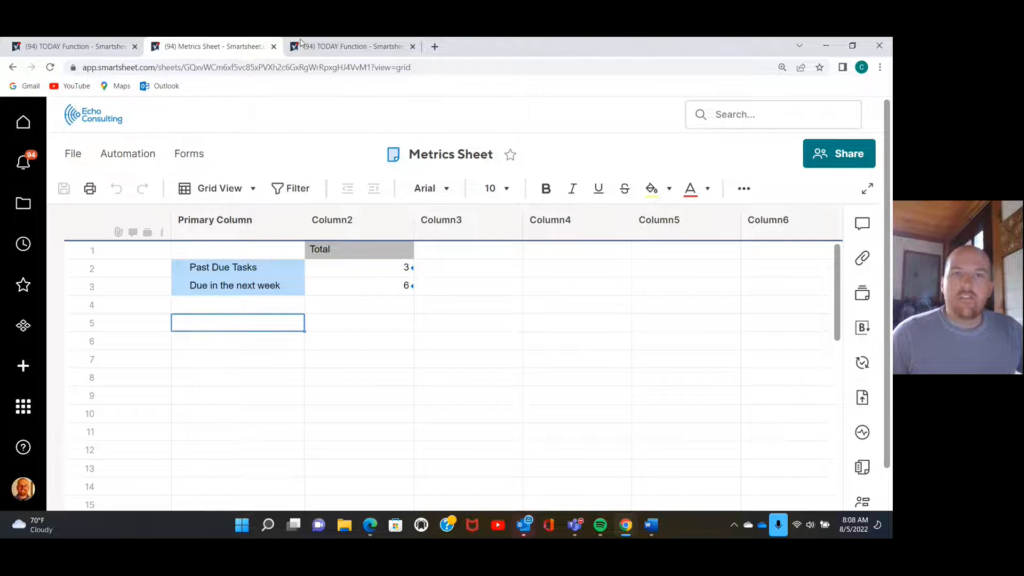
- Open the TODAY Function Metrics dashboard from the TODAY Function folder and add a Metric widget
click(366, 46)
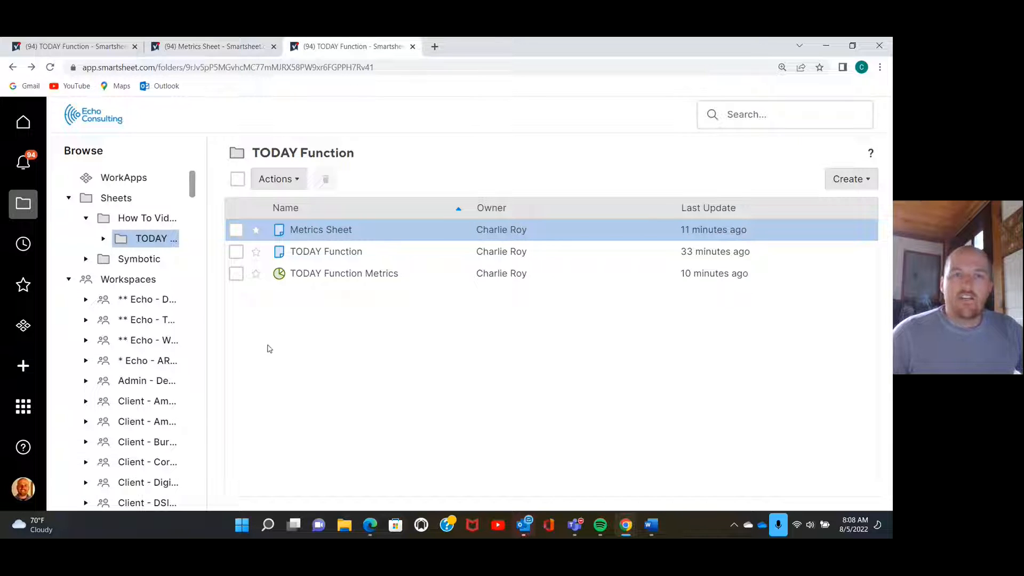
click(349, 276)
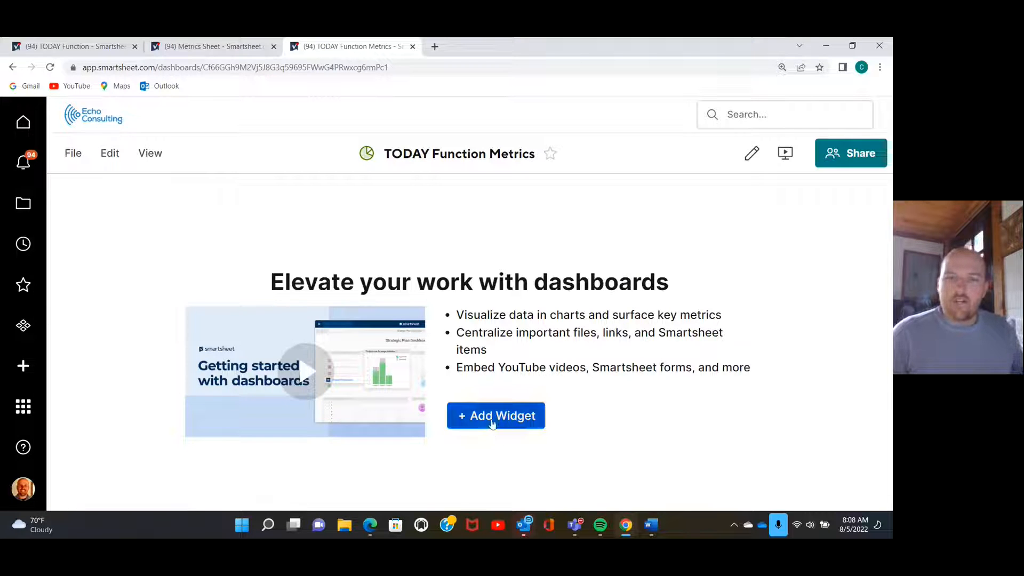
click(491, 416)
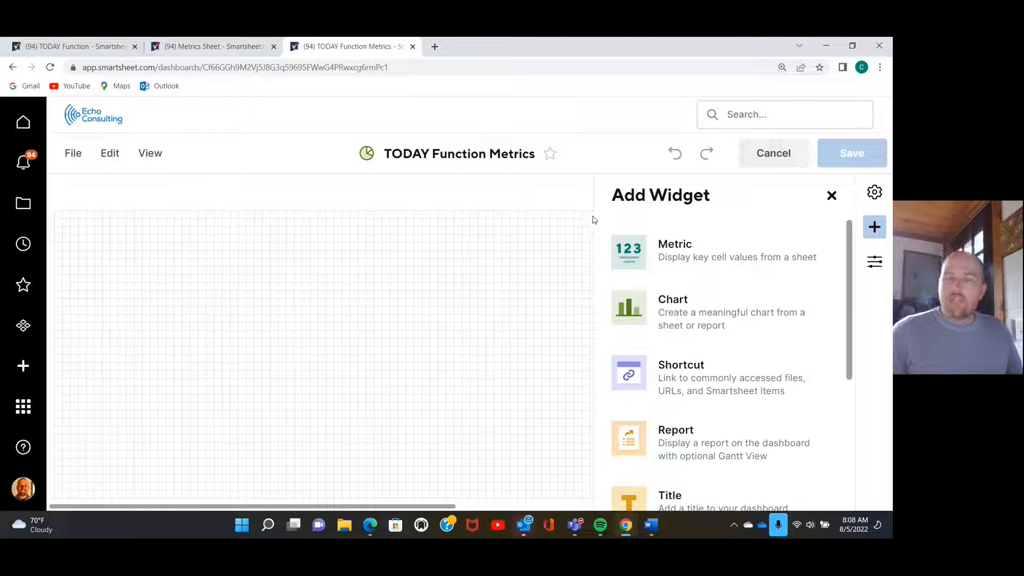
click(683, 257)
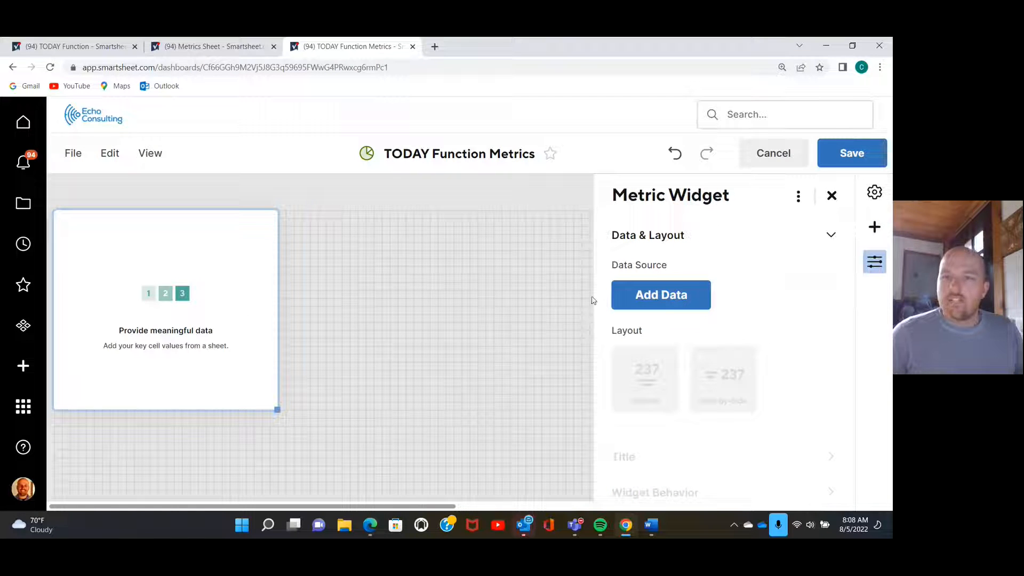
- Set the Metrics Sheet as the widget's data source, using the Past Due Tasks and Due in the next week labels with their totals
click(664, 301)
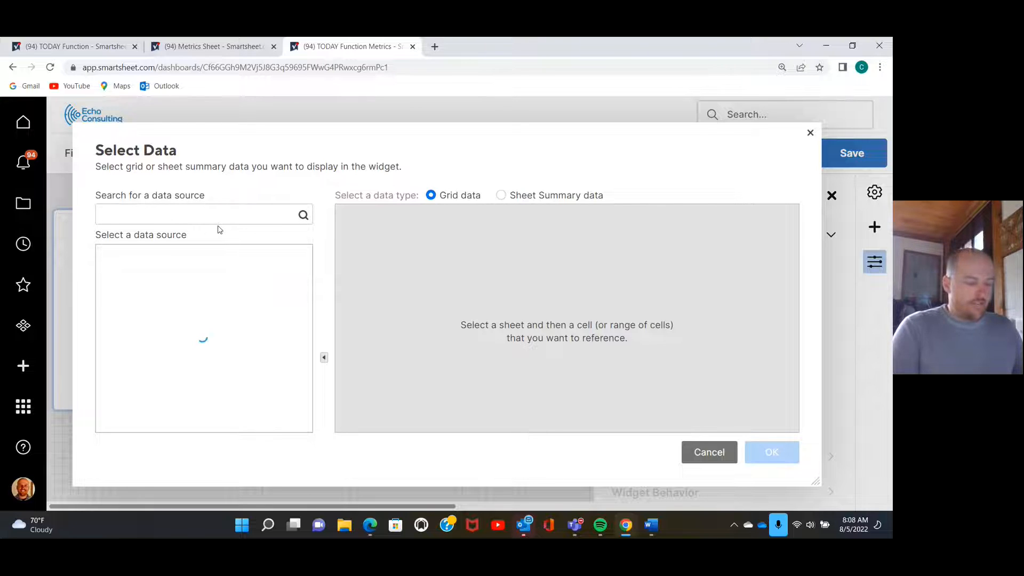
text(Metric)
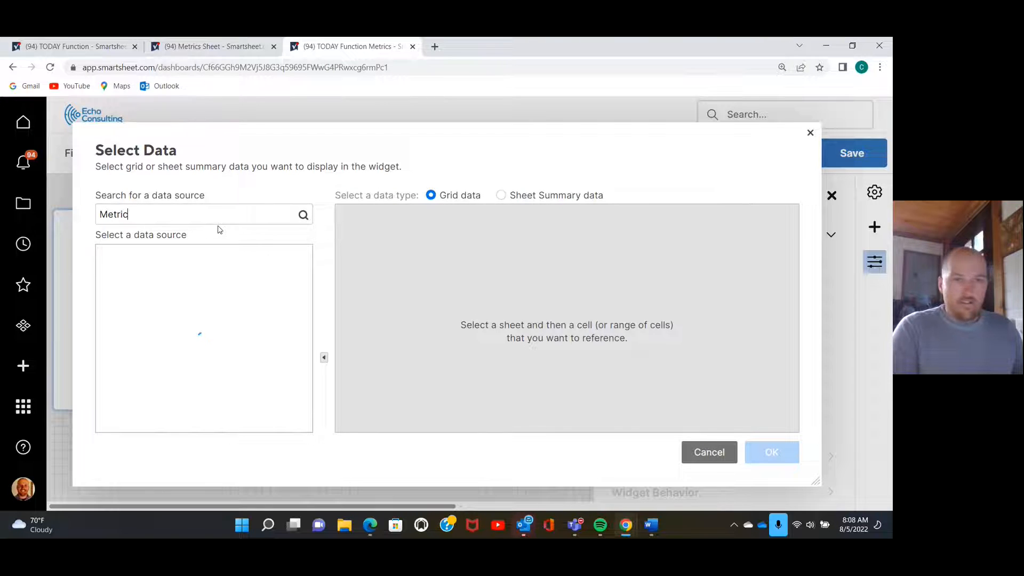
text(s Sheet)
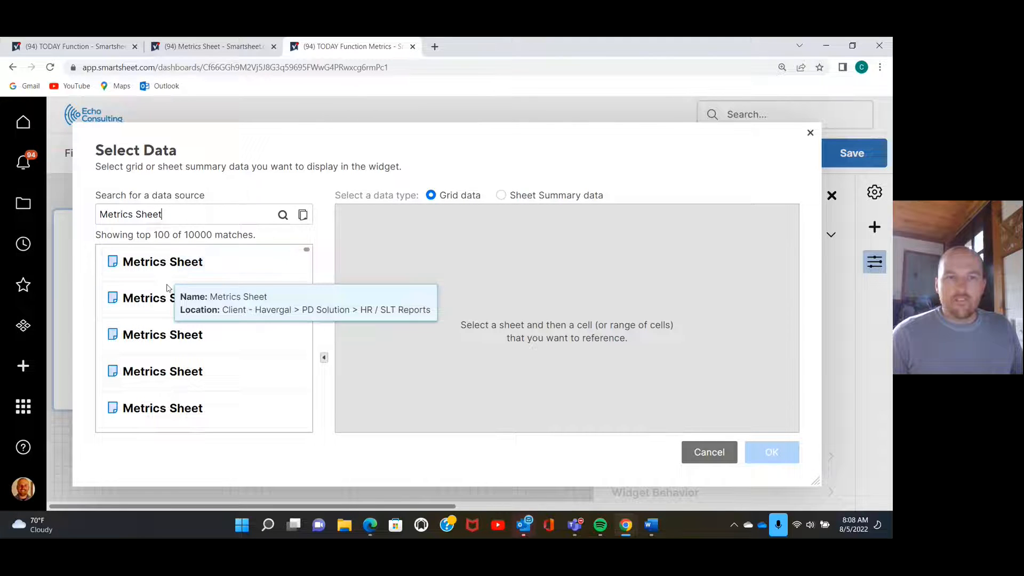
click(160, 337)
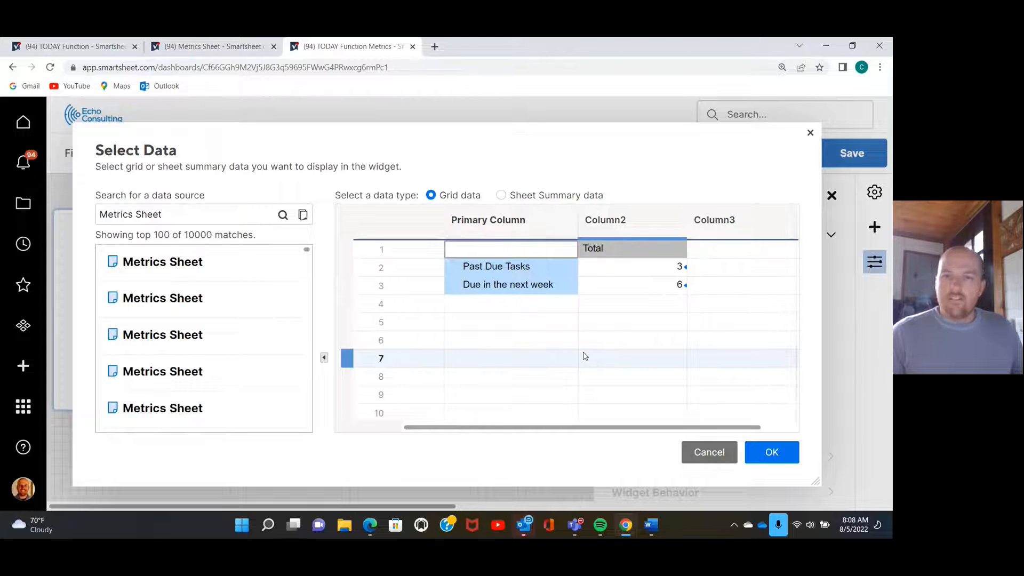
drag(504, 272, 609, 292)
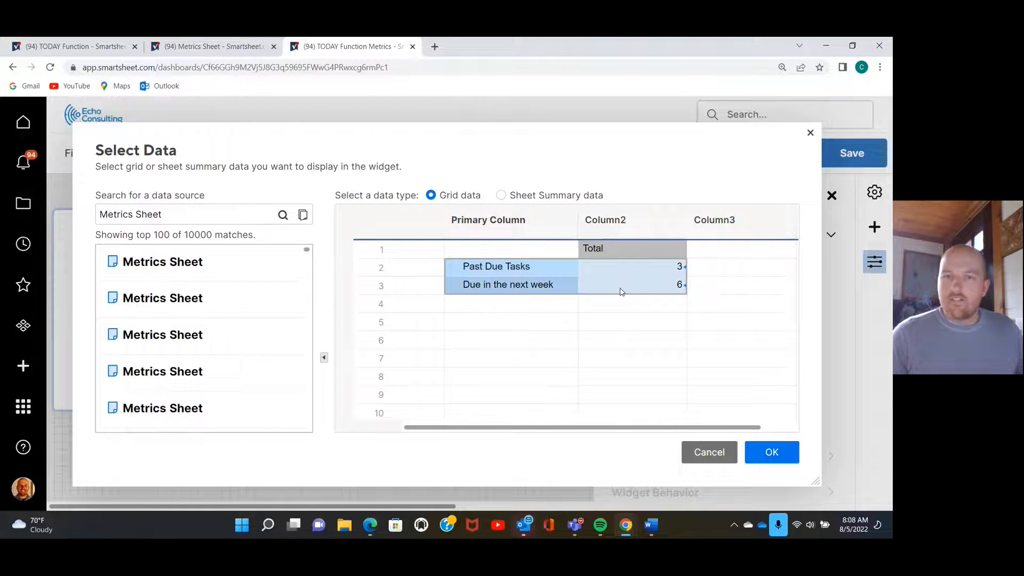
click(770, 452)
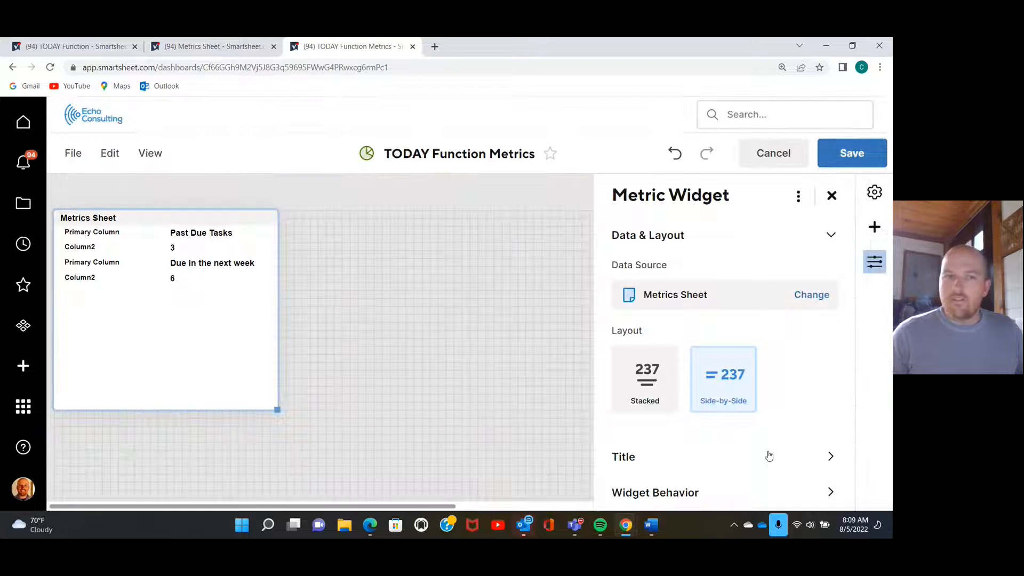
- Clear the Primary Column and Column2 labels from all four widget rows and set the layout to Stacked
double_click(107, 280)
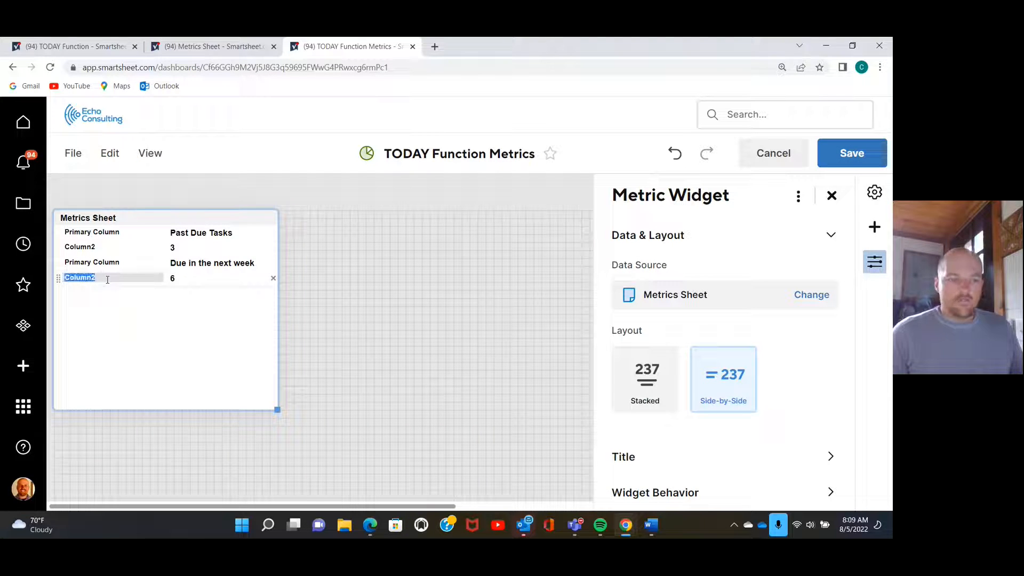
key(BackSpace)
double_click(117, 263)
key(BackSpace)
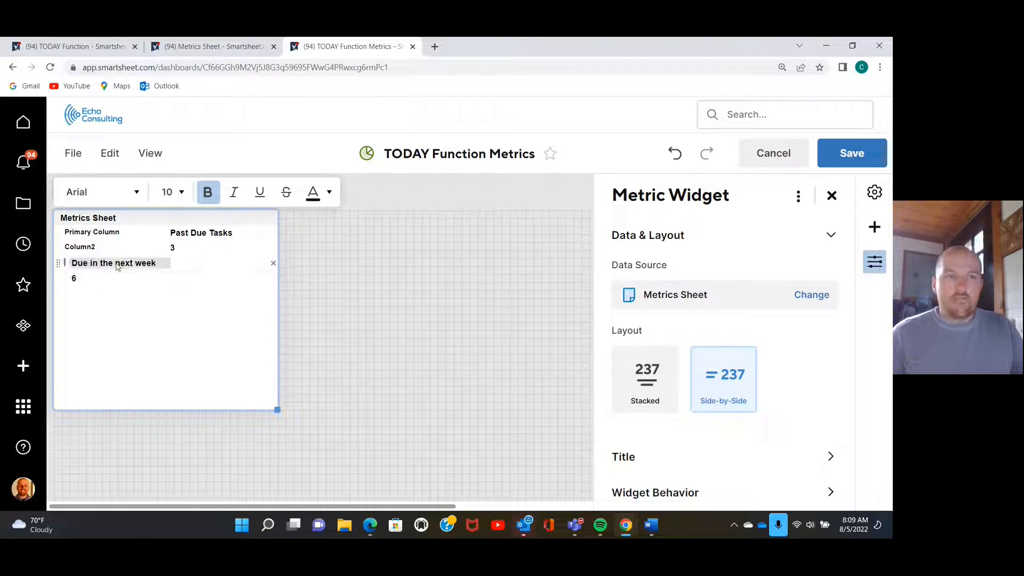
double_click(86, 247)
key(BackSpace)
double_click(117, 231)
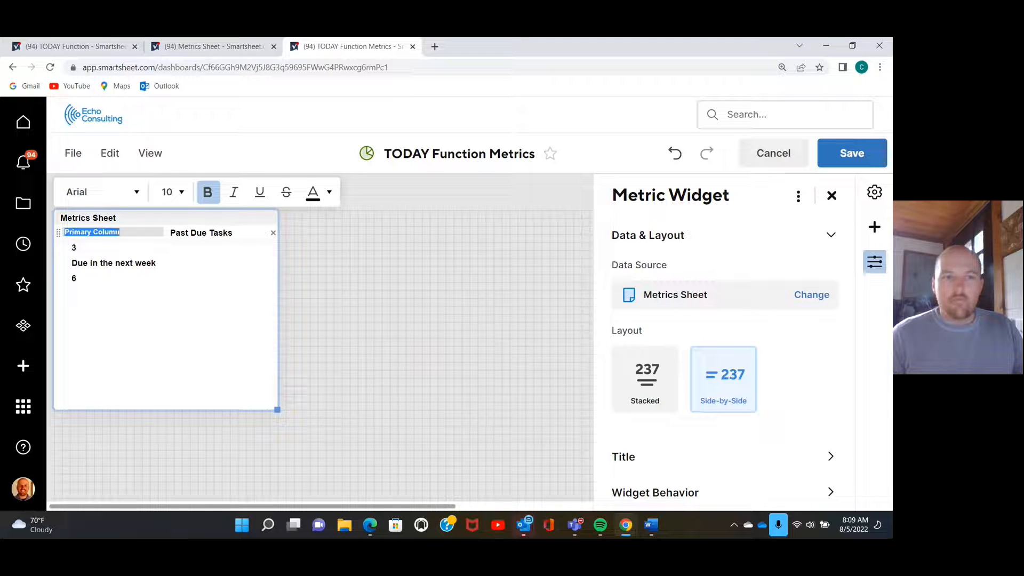
key(BackSpace)
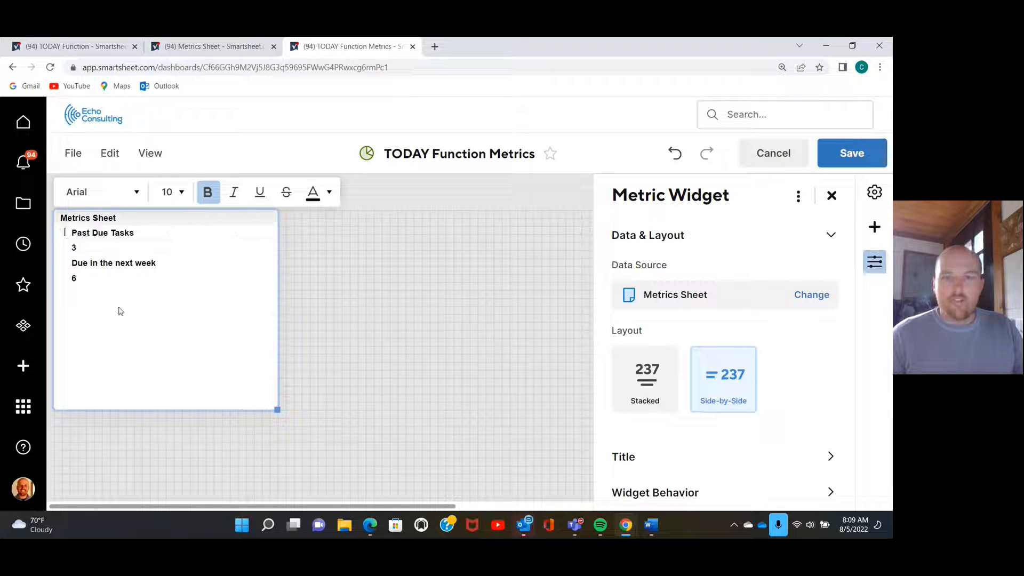
click(655, 396)
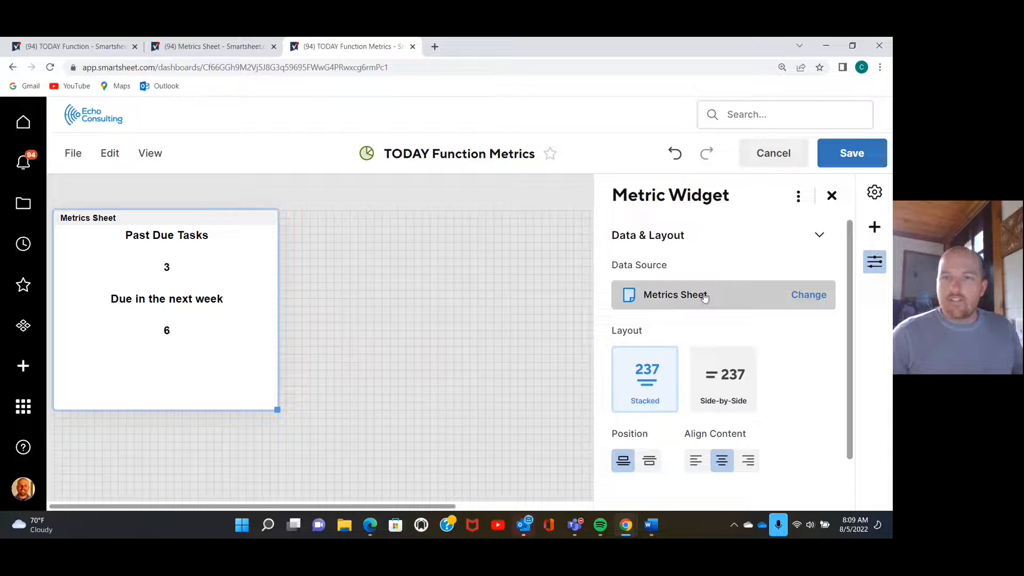
- Centre-align the title of the metric widget
click(120, 217)
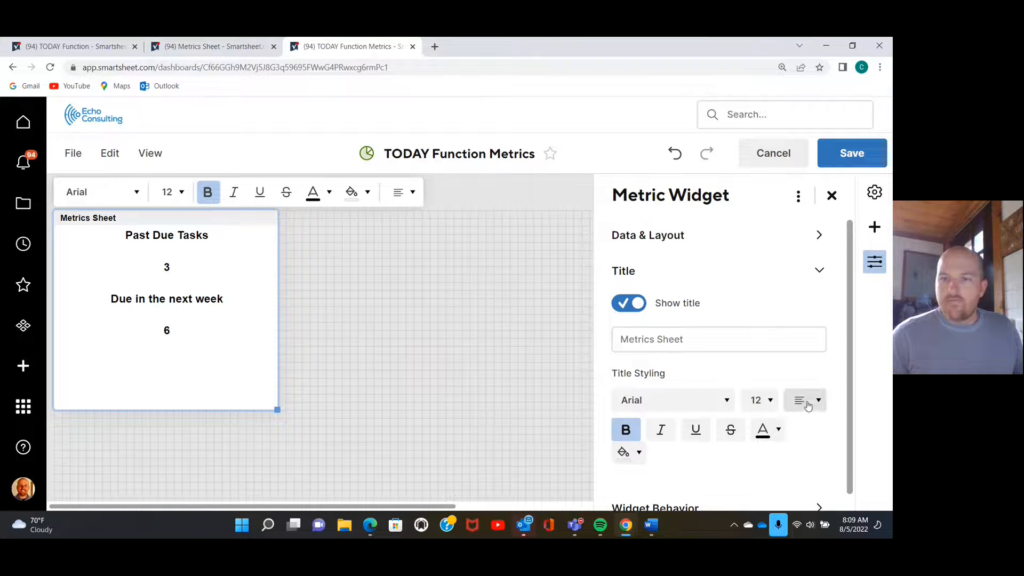
click(816, 400)
click(800, 450)
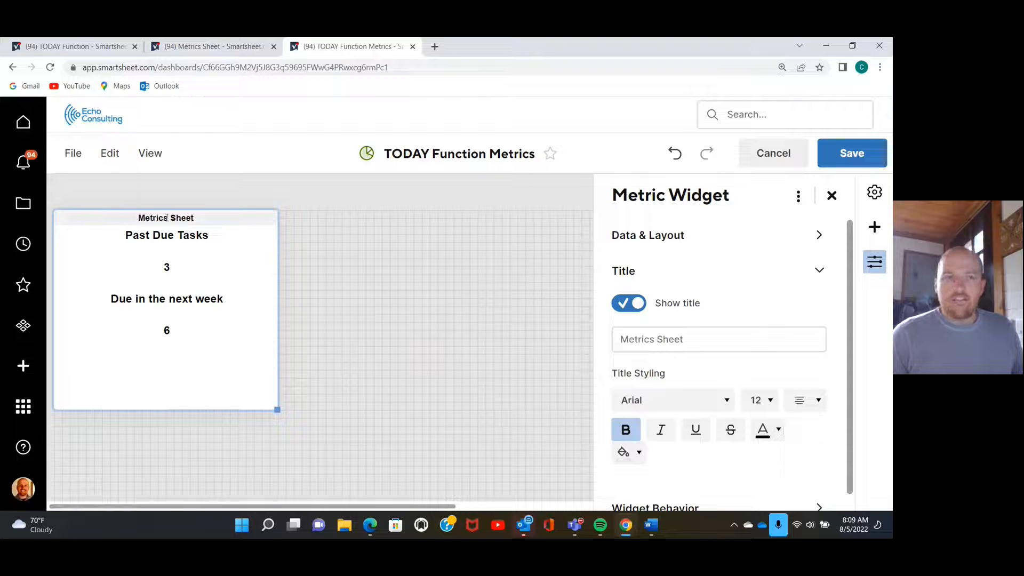
- Change the widget title to "Tasks by Due Date" and save the dashboard
triple_click(197, 219)
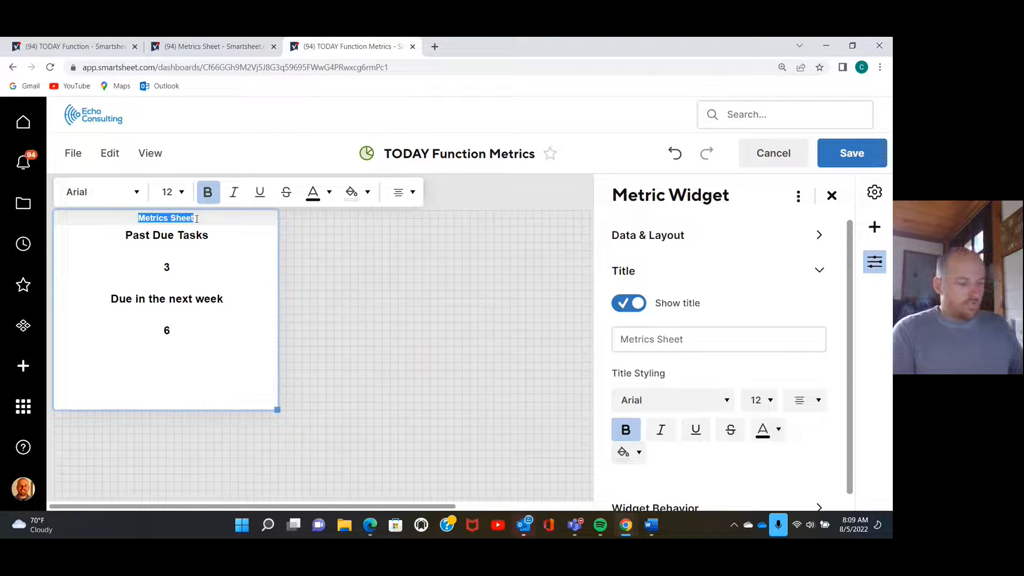
text(Tasks)
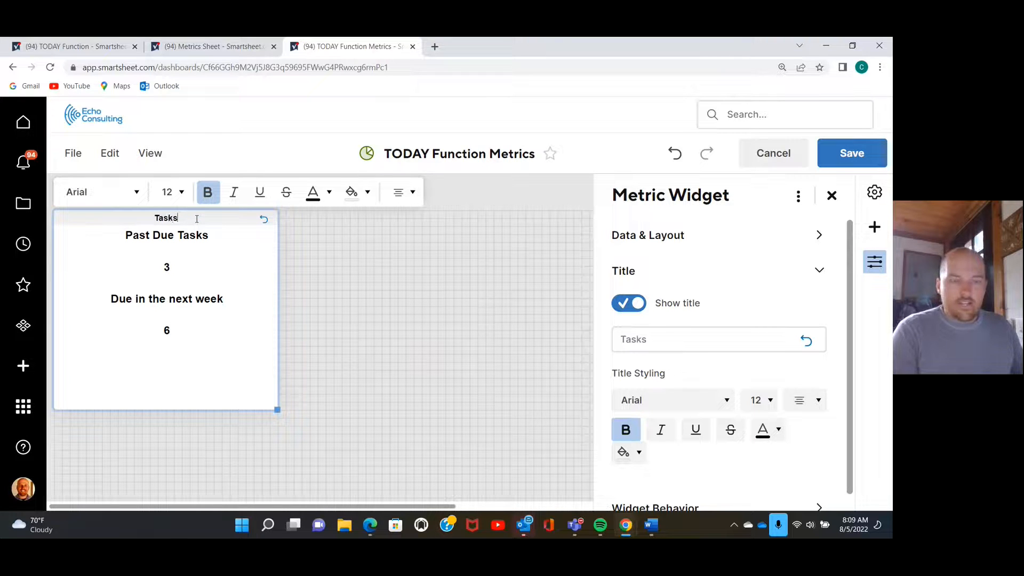
text( by Du)
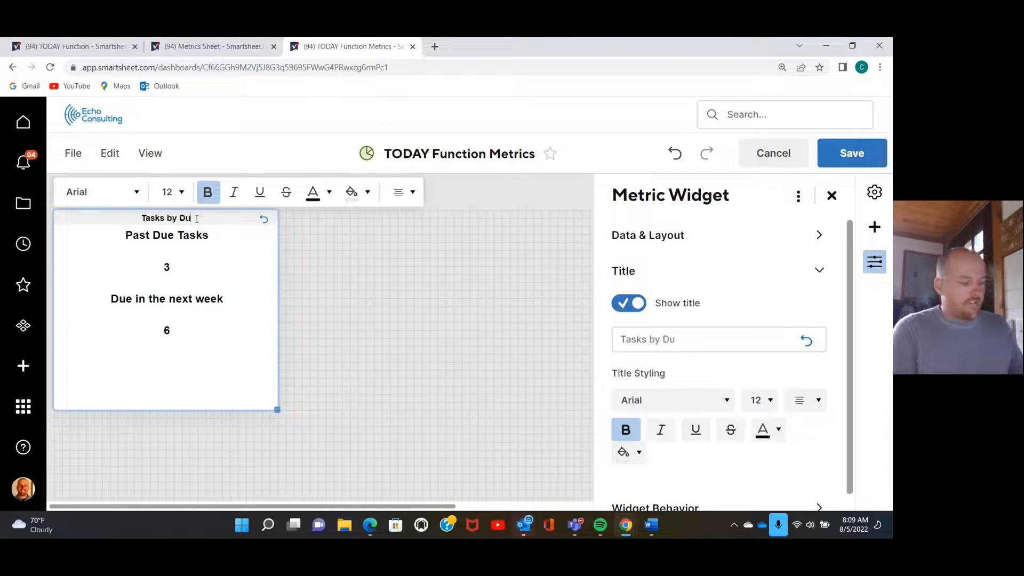
text(e Date)
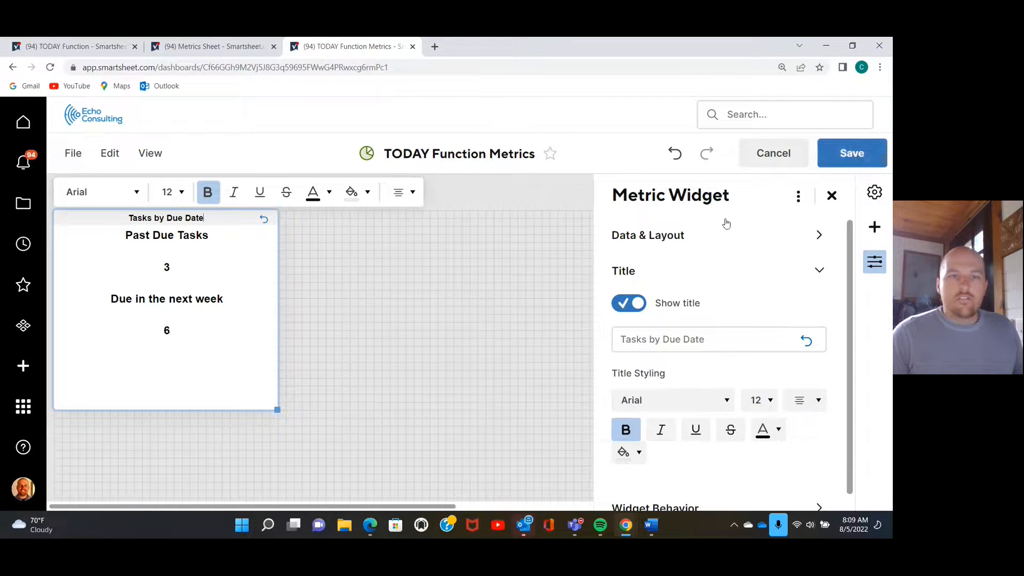
click(868, 162)
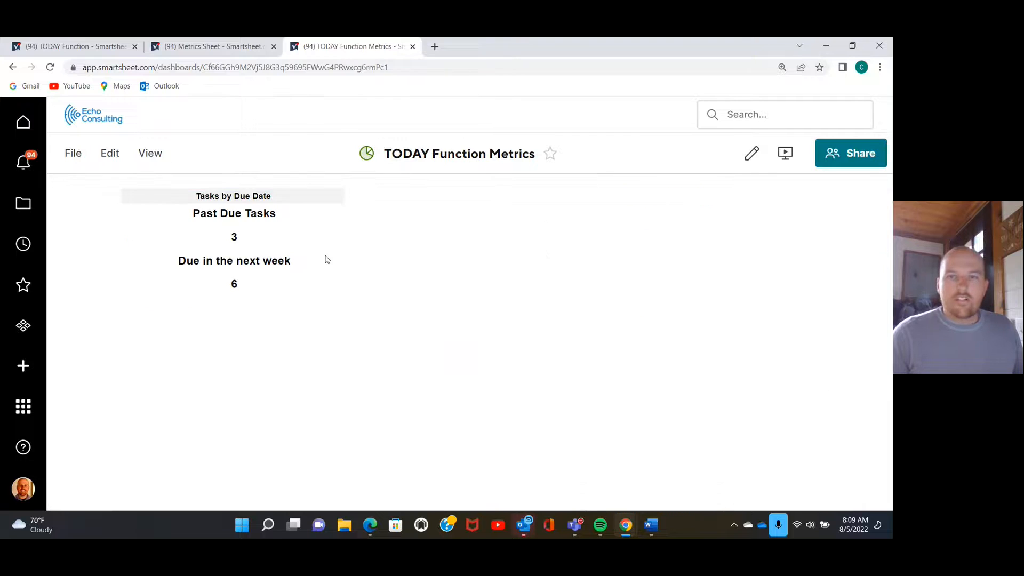
- Reopen the dashboard for editing, shrink the Tasks by Due Date widget to fit closely around its content, and save
click(752, 151)
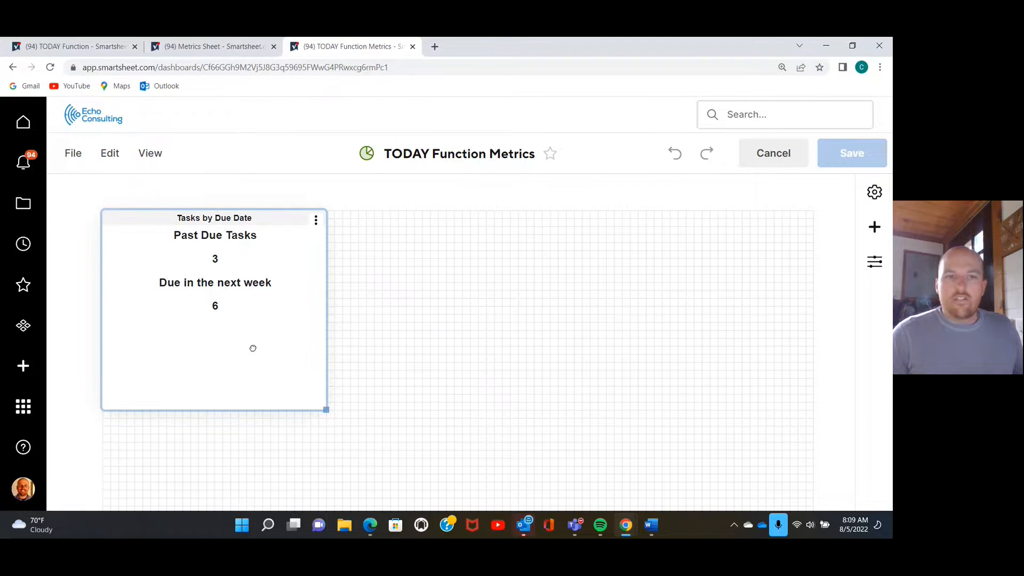
drag(326, 410, 254, 337)
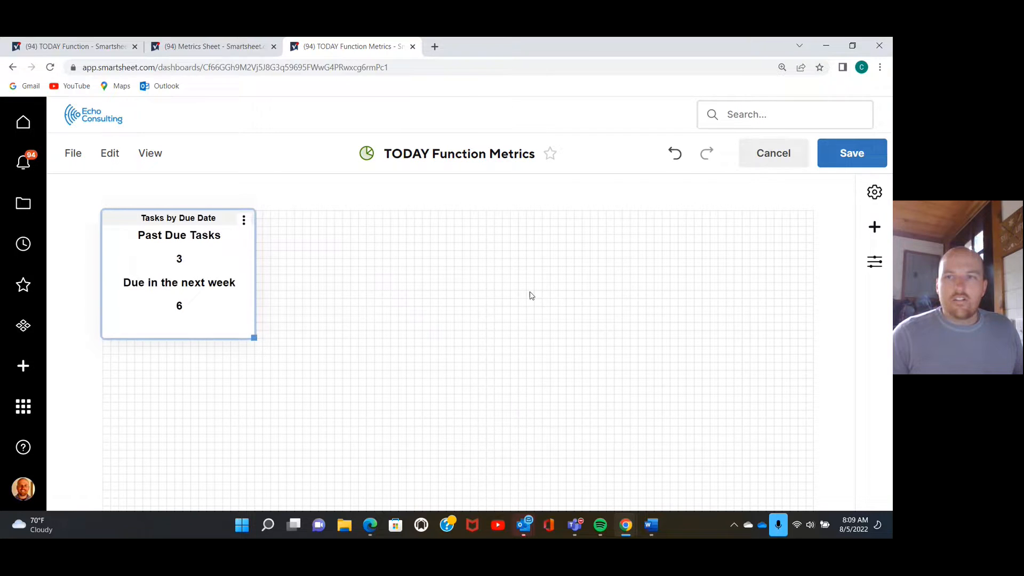
click(830, 162)
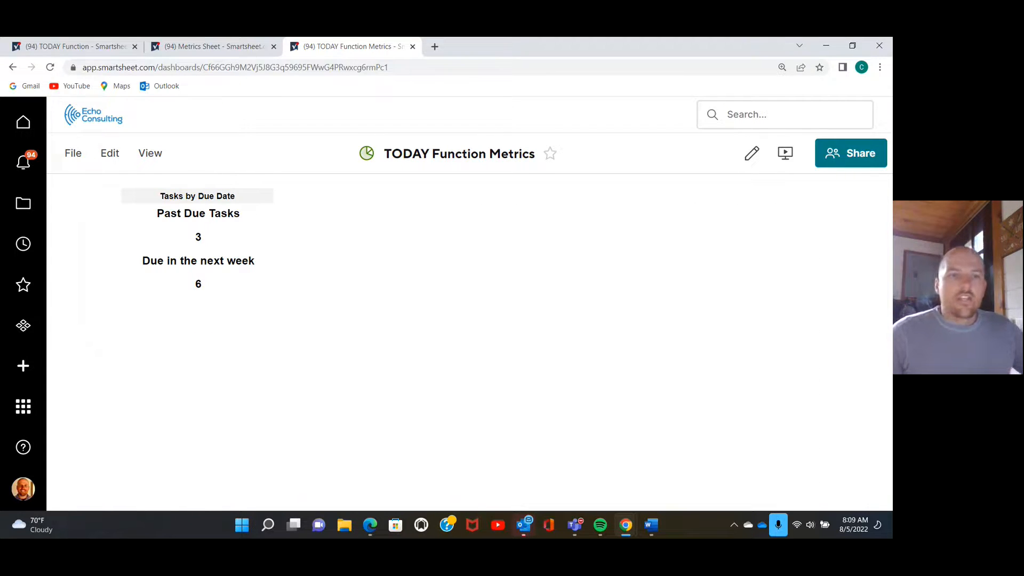